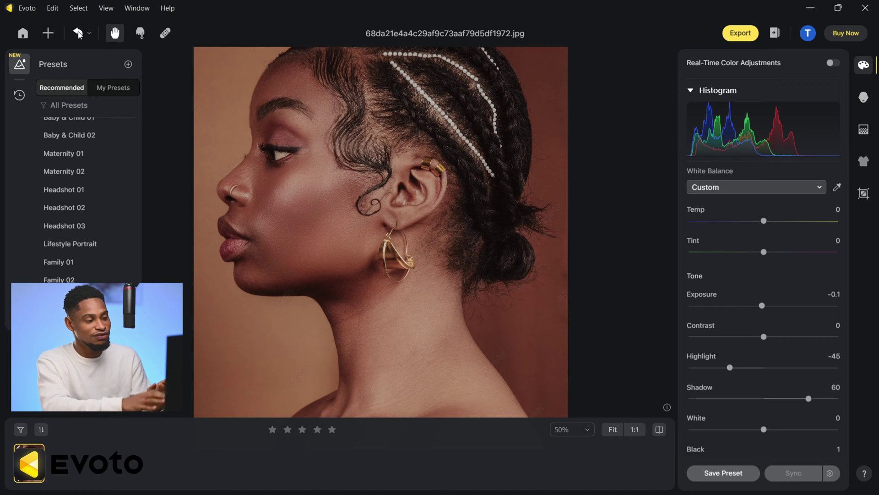
# Step: Undo the retouching on the open portrait and create a new project named Teelens
pyautogui.click(79, 34)
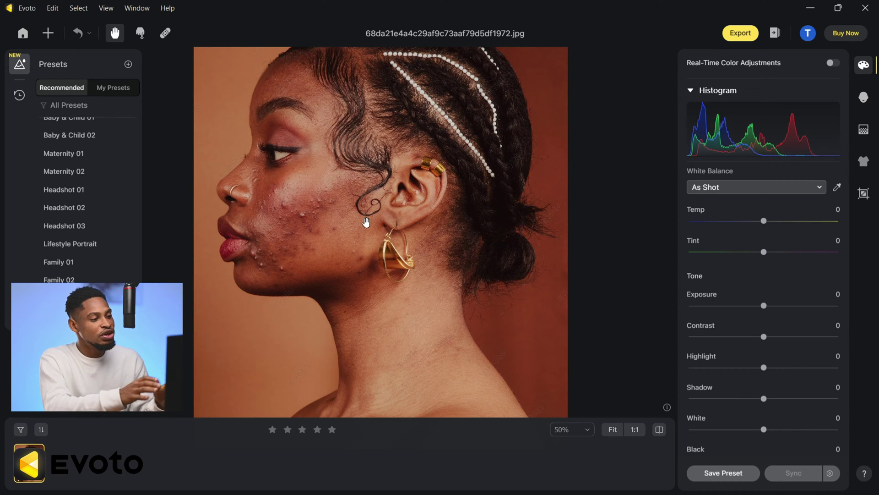
pyautogui.click(21, 33)
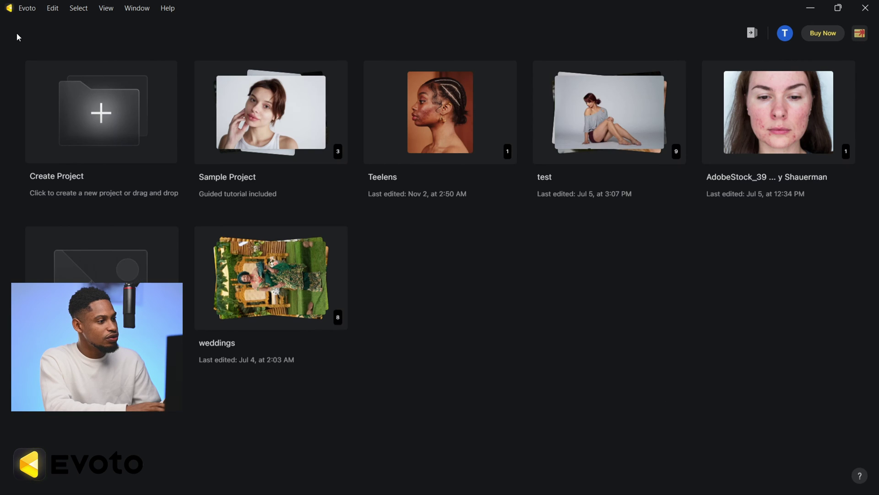
pyautogui.click(121, 119)
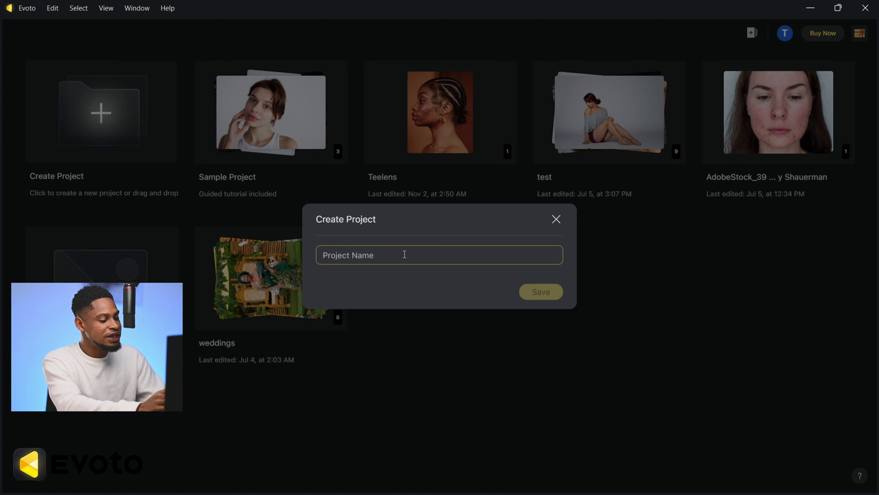
pyautogui.write('Teelens')
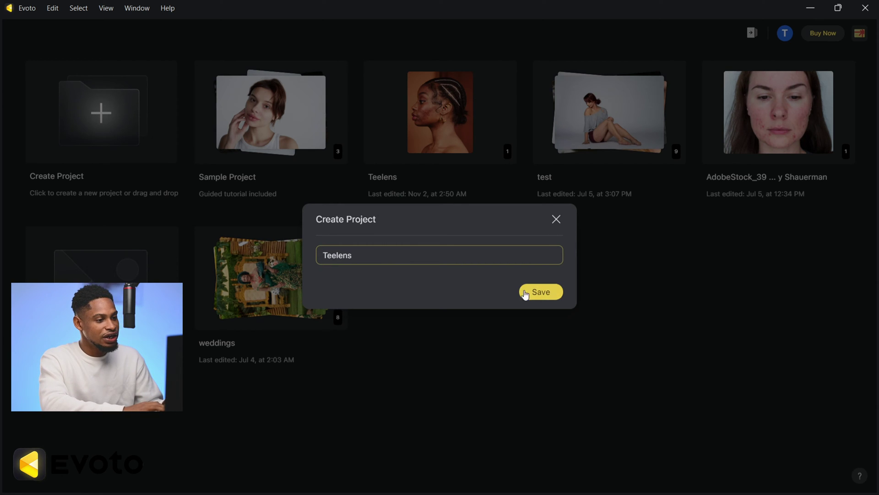
pyautogui.click(551, 294)
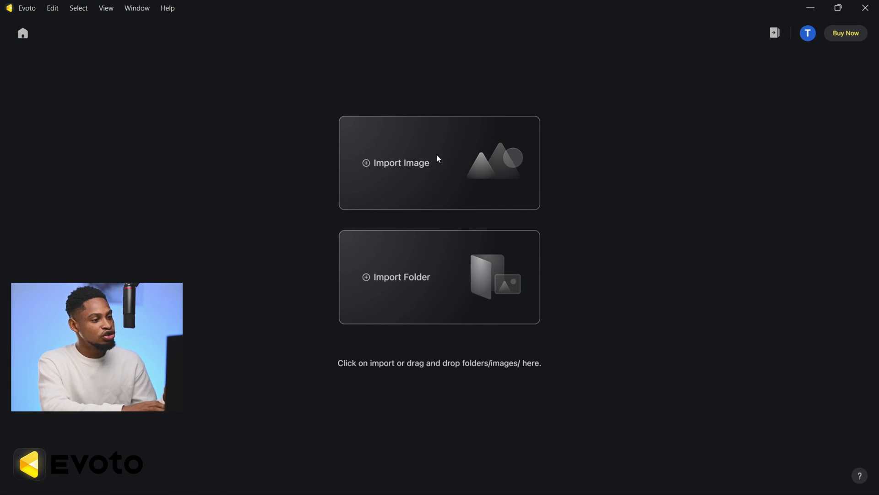
# Step: Import the image 68da21e4a4c29af9c73aaf79d5df1972 from the Downloads folder into the project
pyautogui.click(401, 169)
pyautogui.click(151, 115)
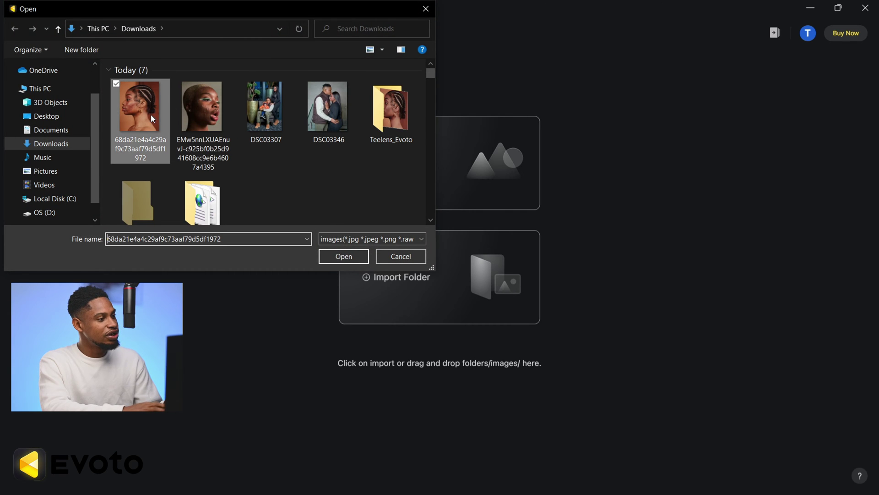
pyautogui.click(353, 261)
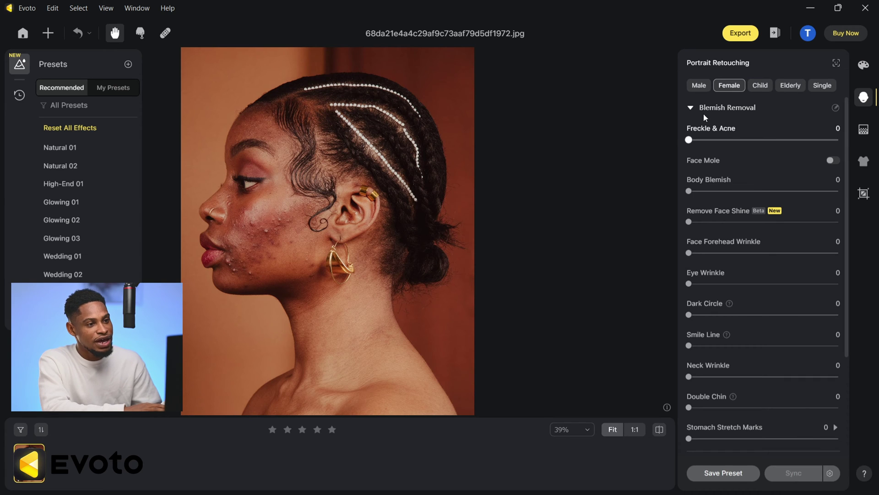
# Step: Set the Freckle & Acne blemish removal to 97 to clear the acne on the cheek
pyautogui.click(691, 108)
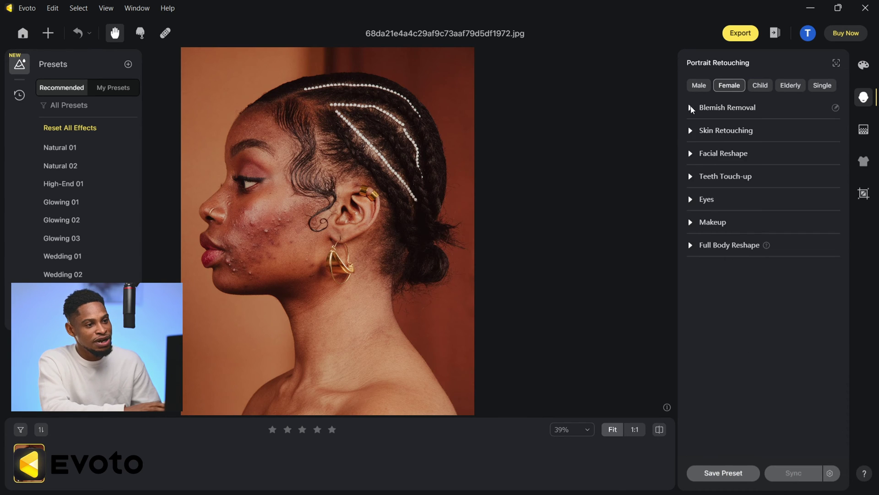
pyautogui.click(691, 108)
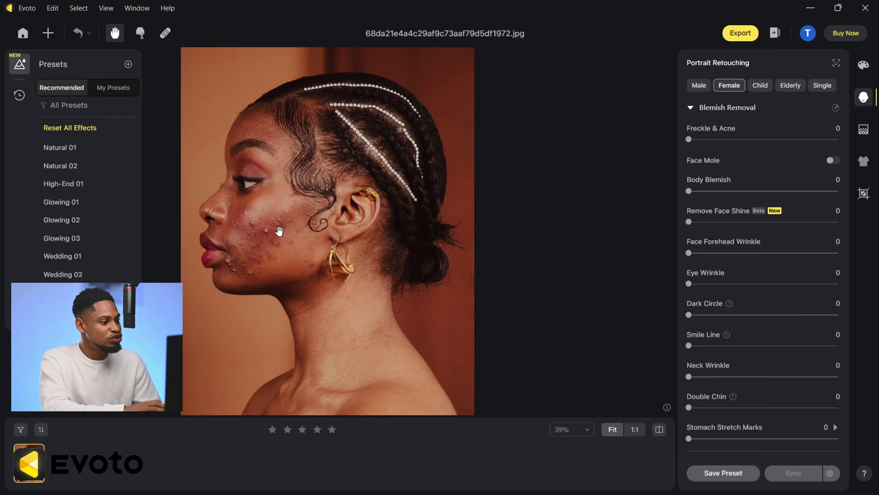
pyautogui.moveTo(332, 210); pyautogui.dragTo(429, 205)
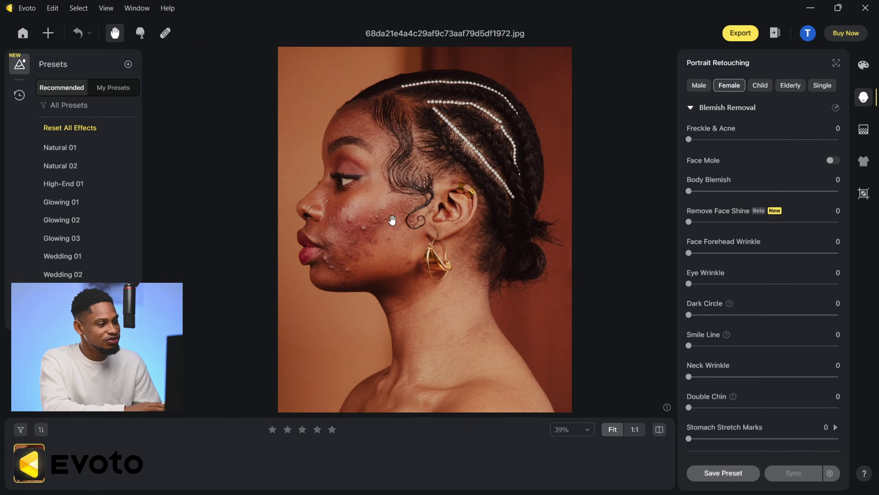
pyautogui.click(358, 234)
pyautogui.click(689, 140)
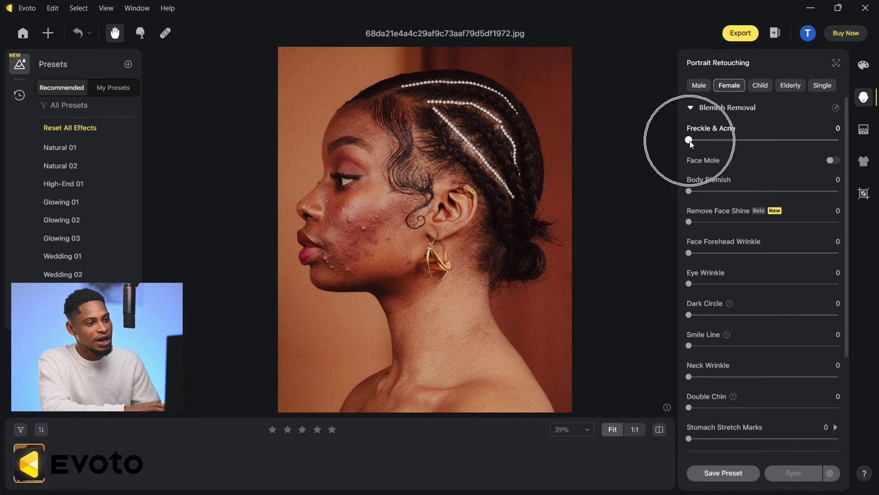
pyautogui.moveTo(746, 142); pyautogui.dragTo(836, 145)
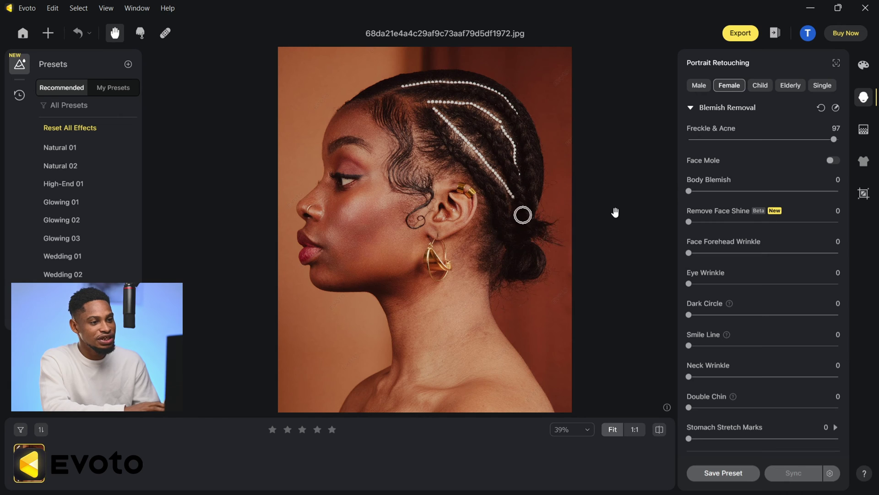
# Step: Set Body Blemish to 52 and Remove Face Shine to 23 in the blemish removal settings
pyautogui.click(689, 192)
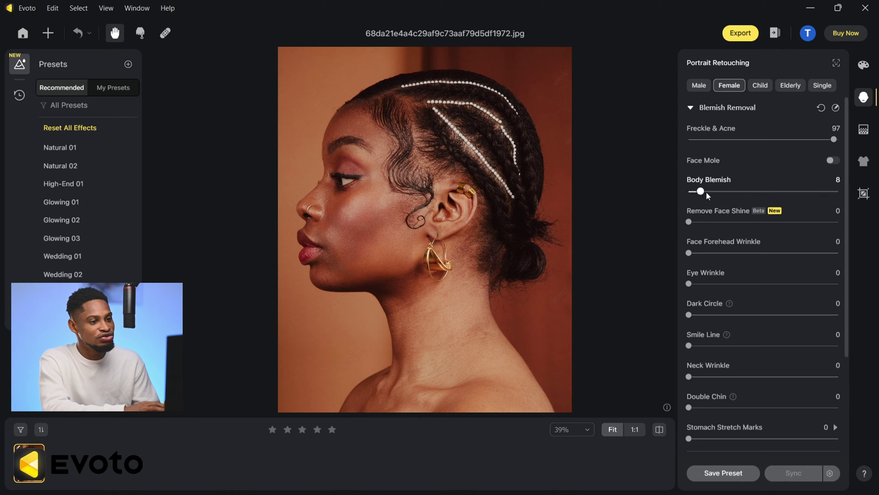
pyautogui.moveTo(732, 195); pyautogui.dragTo(771, 197)
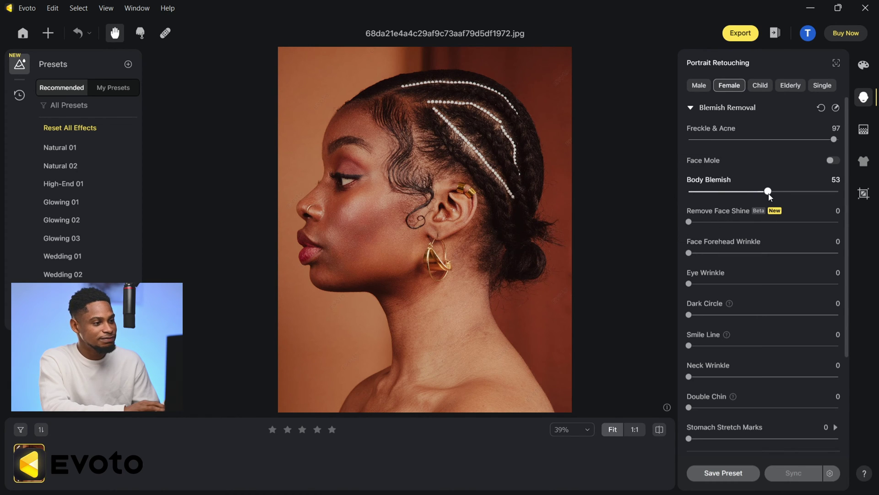
pyautogui.scroll(-3, 761, 315)
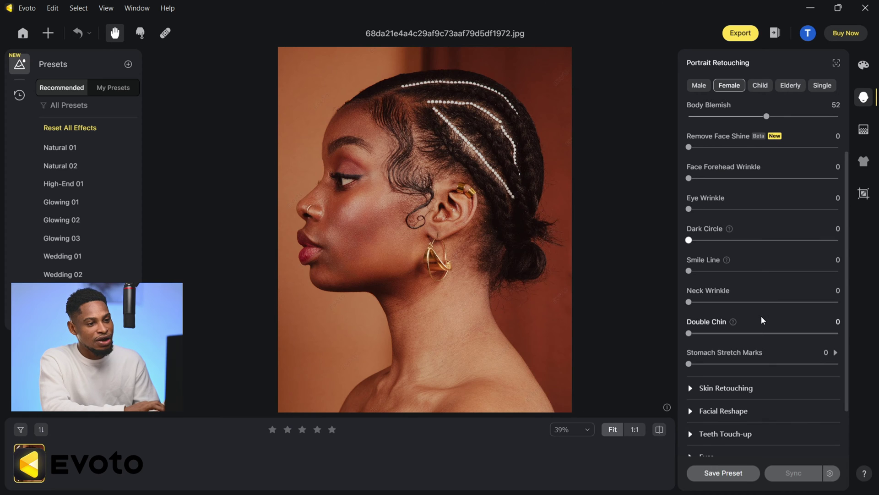
pyautogui.click(689, 143)
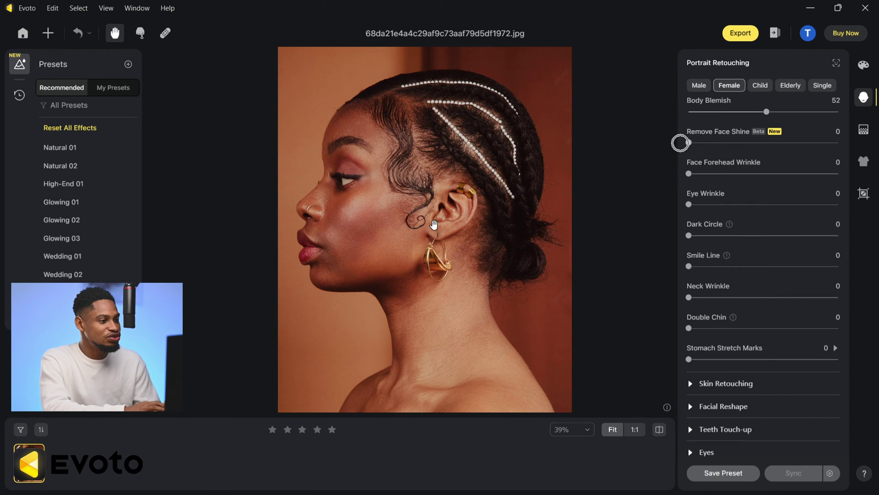
pyautogui.scroll(3, 343, 222)
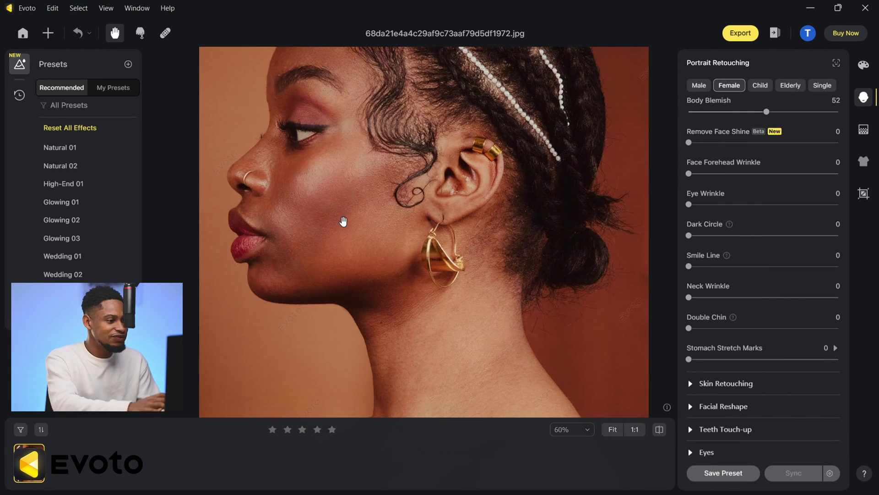
pyautogui.click(689, 143)
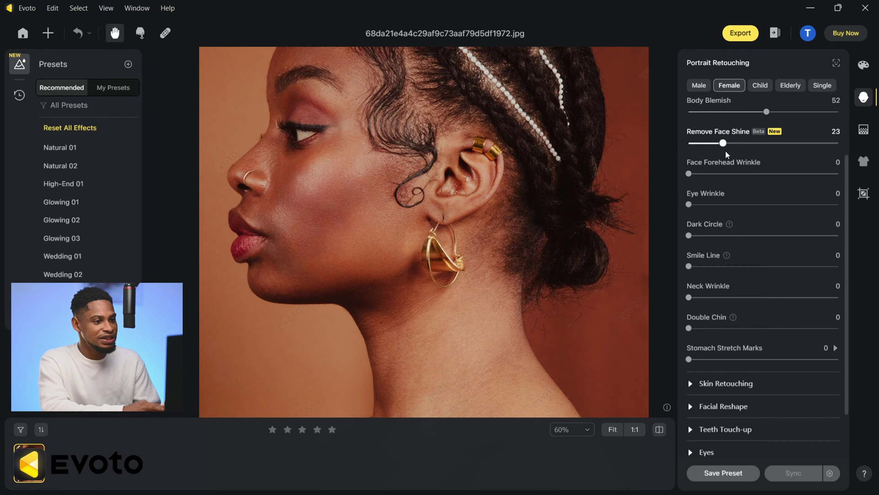
pyautogui.moveTo(729, 155); pyautogui.dragTo(727, 155)
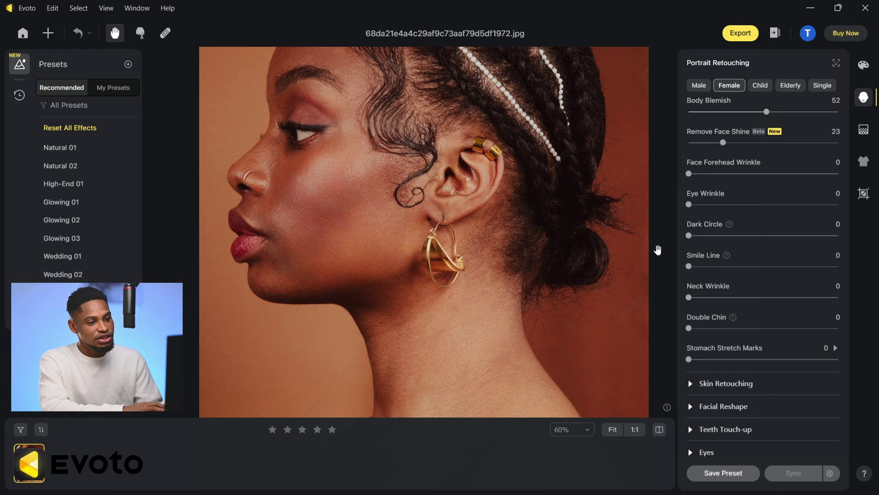
# Step: Set the Dark Circle correction to 56 in the blemish removal settings
pyautogui.scroll(-2, 767, 348)
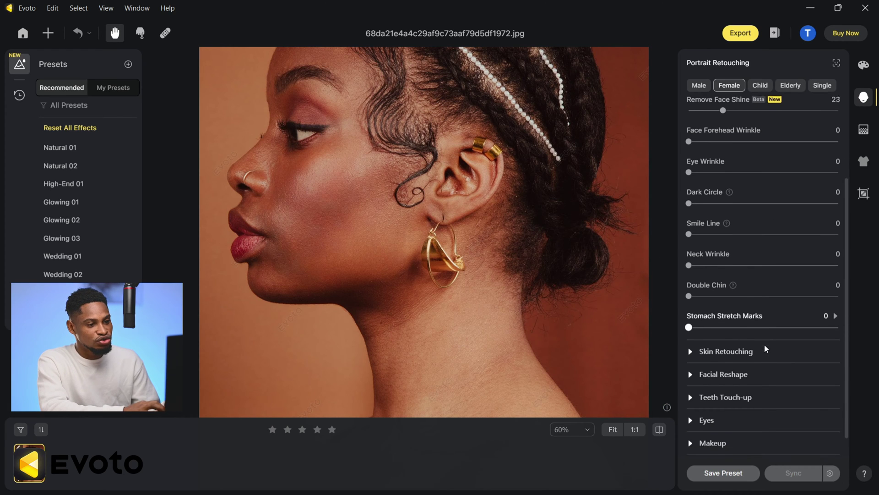
pyautogui.scroll(2, 762, 343)
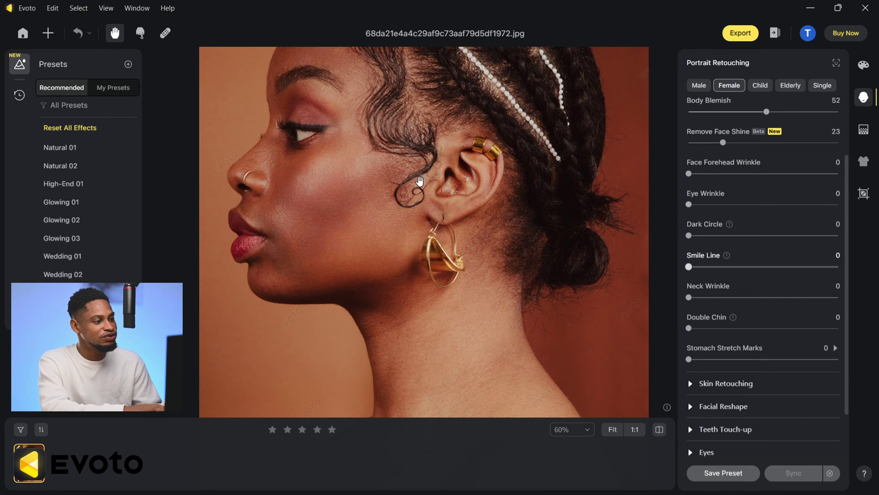
pyautogui.click(689, 236)
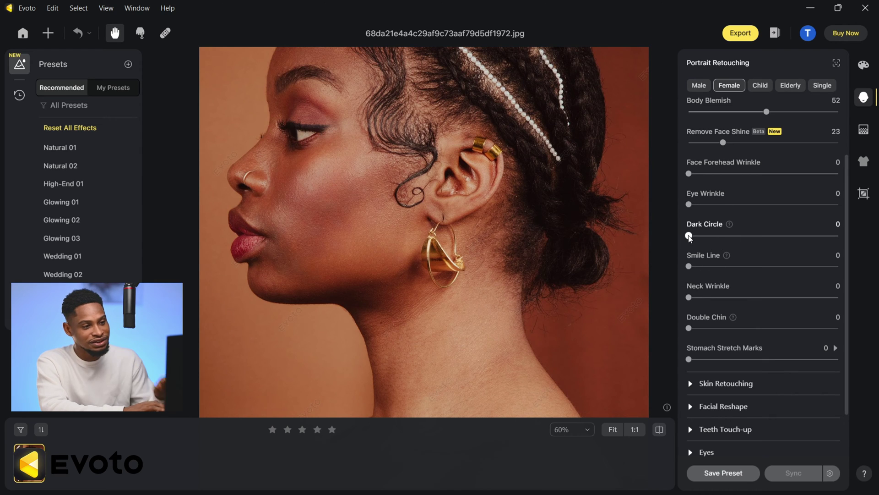
pyautogui.moveTo(689, 236); pyautogui.dragTo(773, 235)
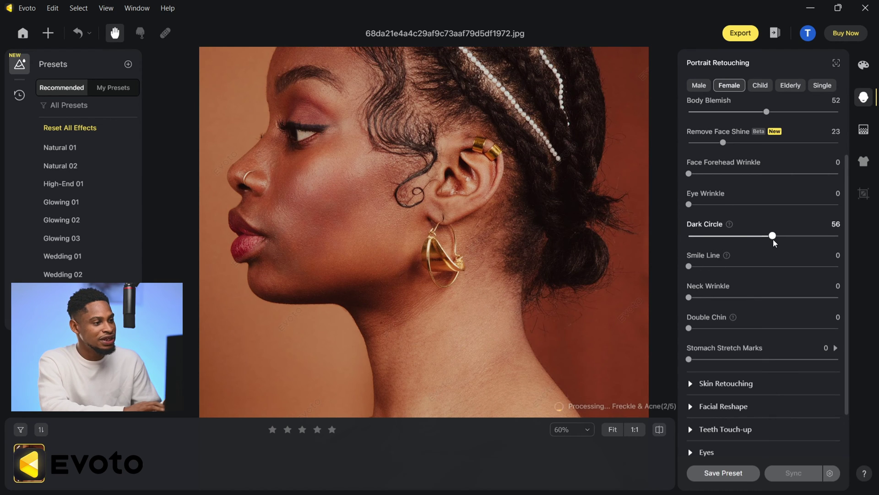
# Step: Set Smooth Face Skin (Dodge & Burn) to 77 in the skin retouching settings
pyautogui.scroll(-2, 758, 362)
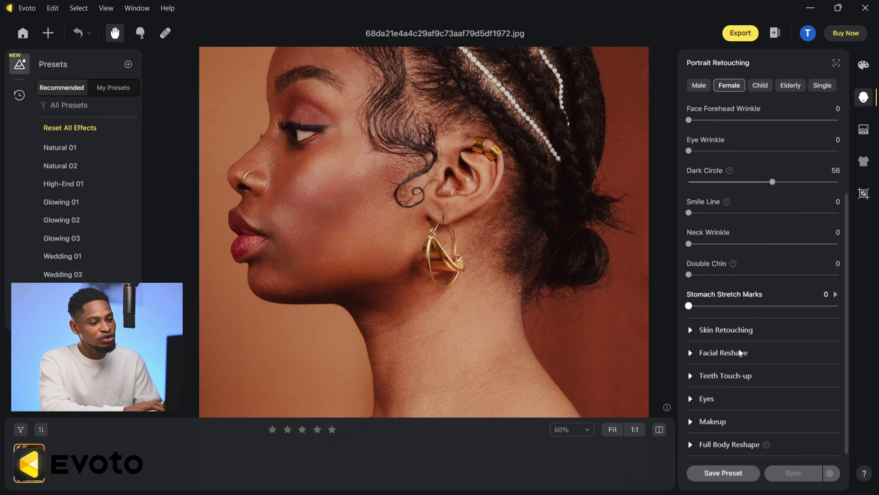
pyautogui.click(690, 330)
pyautogui.click(705, 333)
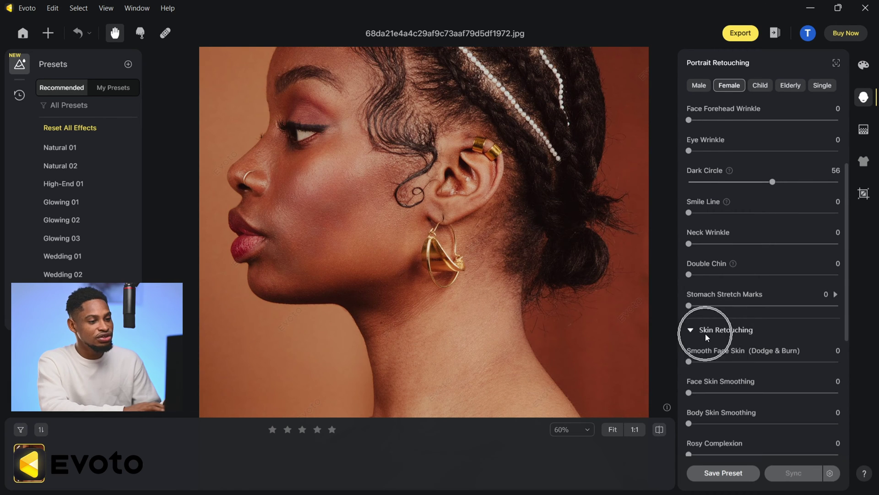
pyautogui.click(703, 350)
pyautogui.click(786, 351)
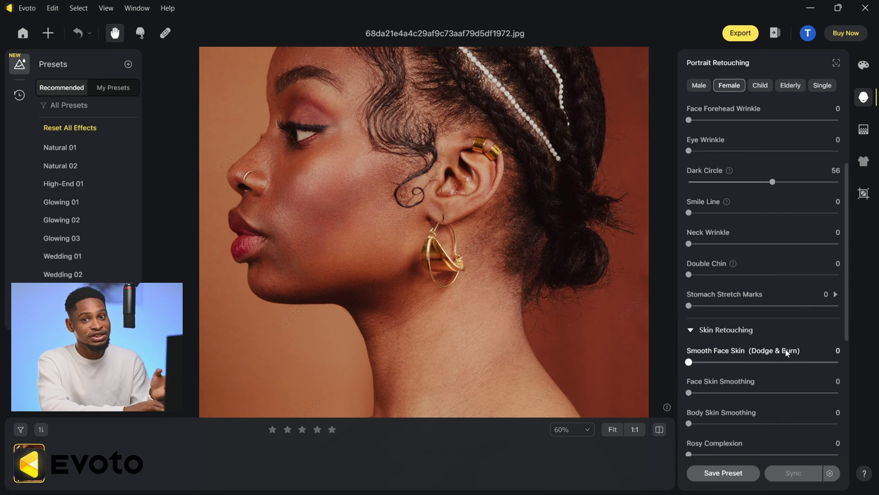
pyautogui.click(701, 362)
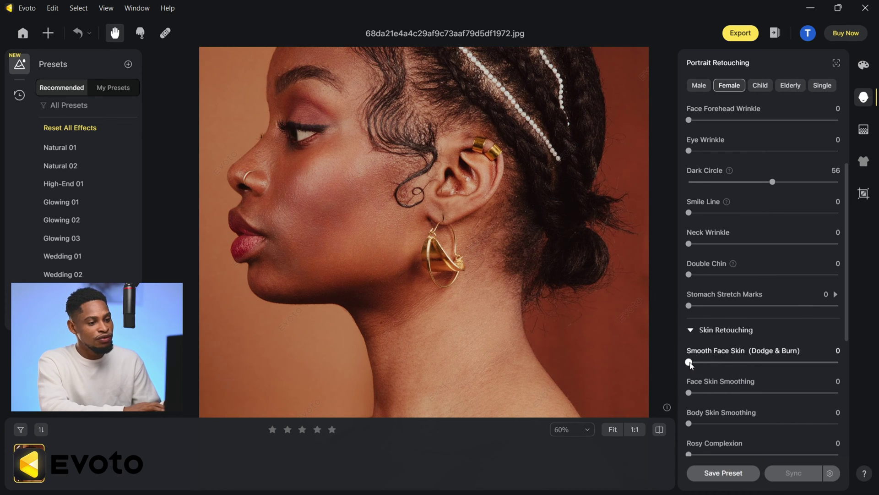
pyautogui.click(689, 362)
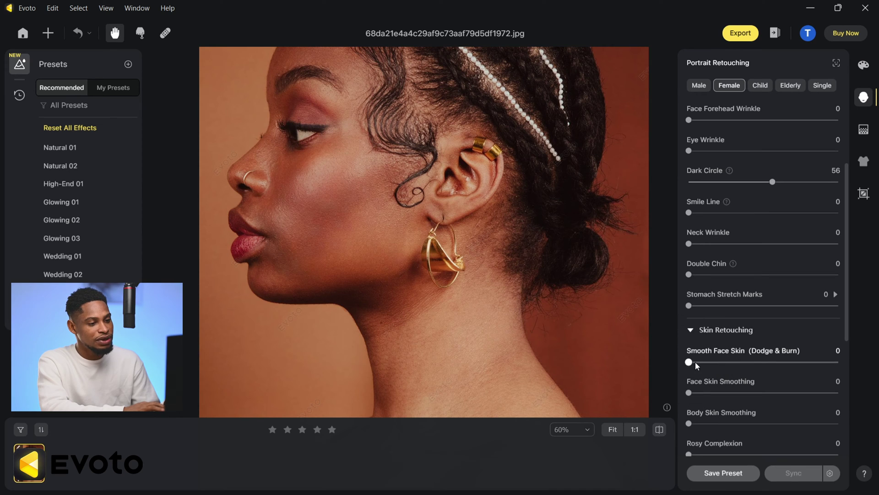
pyautogui.moveTo(701, 361)
pyautogui.mouseDown()
pyautogui.moveTo(861, 365)
pyautogui.moveTo(809, 367)
pyautogui.mouseUp()
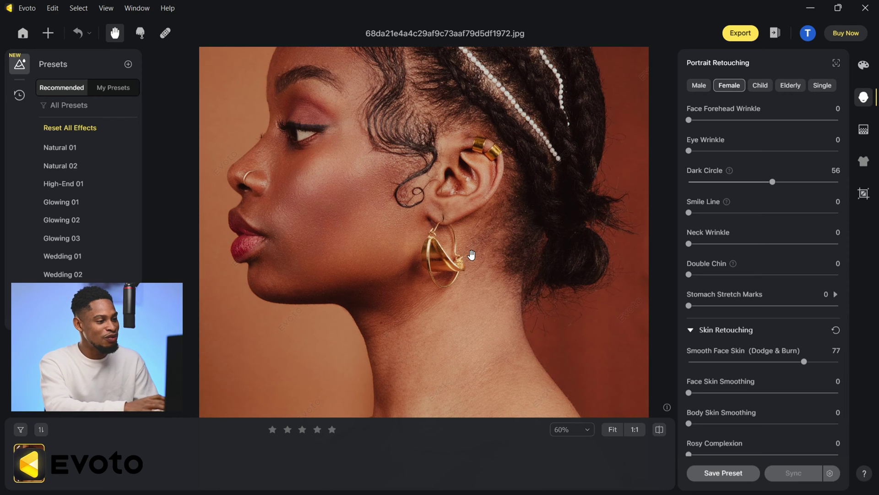
# Step: Compare the retouched portrait with the original image
pyautogui.press('\\')
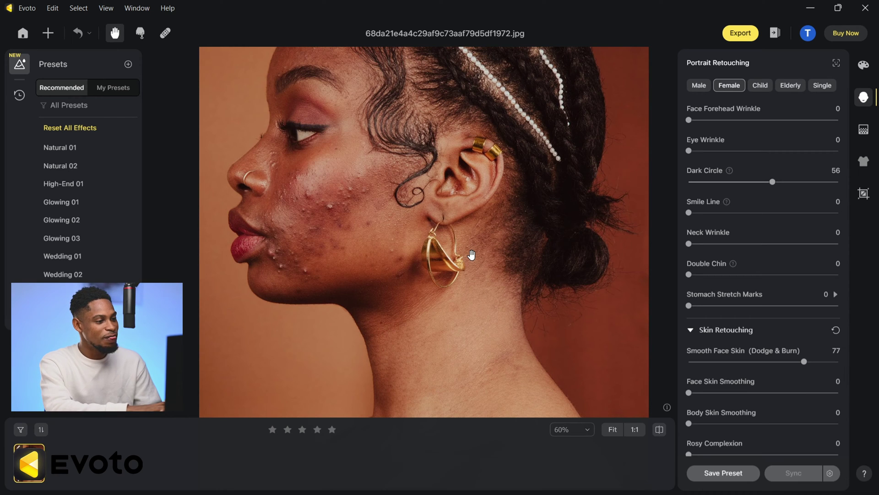
pyautogui.press('\\')
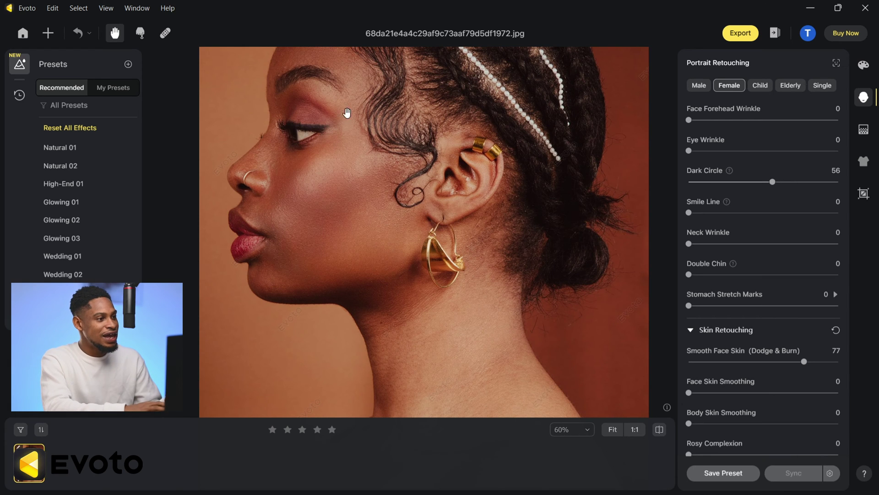
# Step: Heal small spots near the eyebrow and beside the temple curls with the Spot Healing Brush at size 5 and hardness 100
pyautogui.scroll(3, 284, 75)
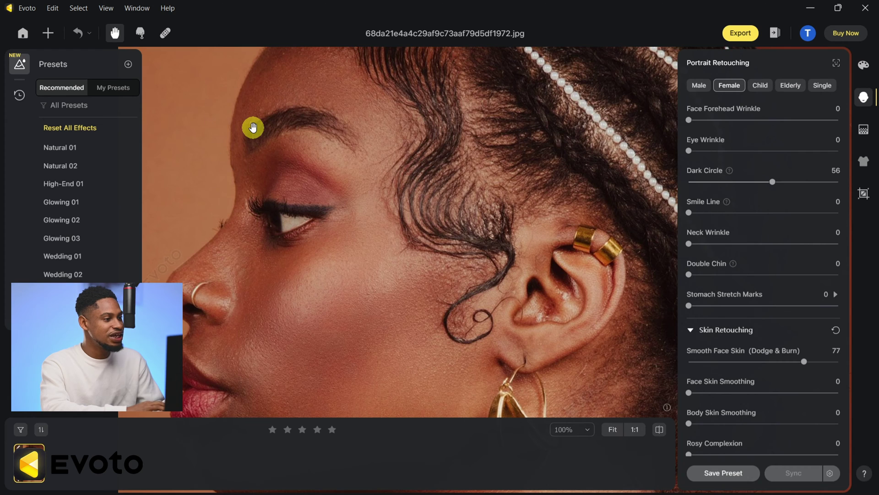
pyautogui.click(256, 137)
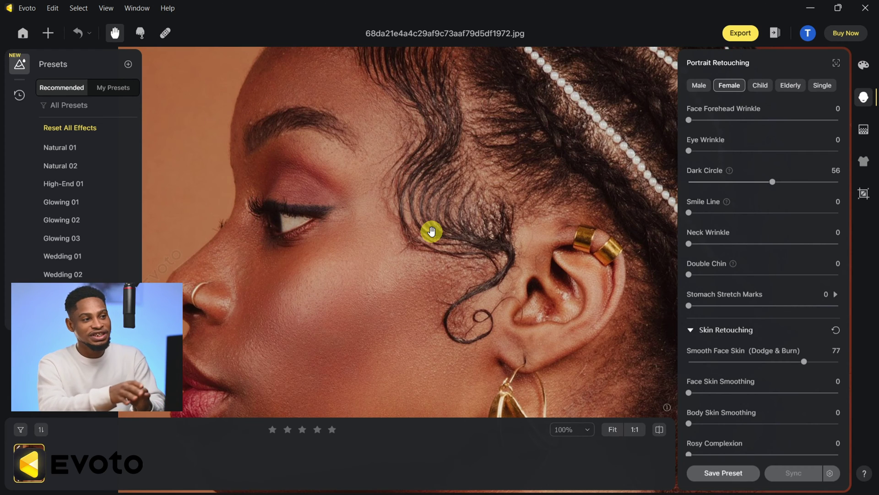
pyautogui.moveTo(431, 231); pyautogui.dragTo(431, 209)
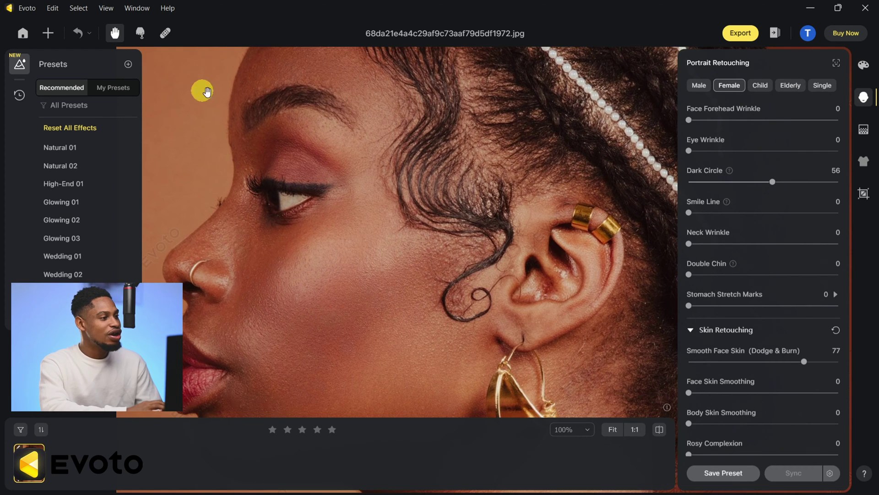
pyautogui.click(169, 34)
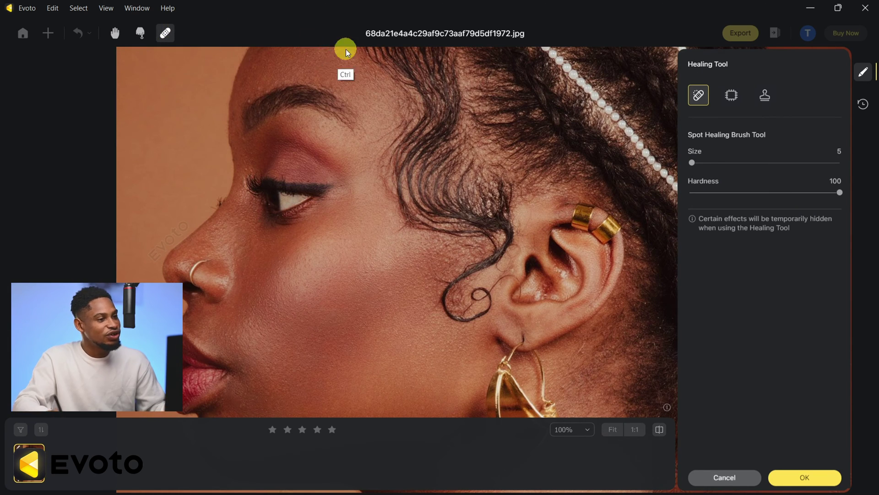
pyautogui.click(734, 100)
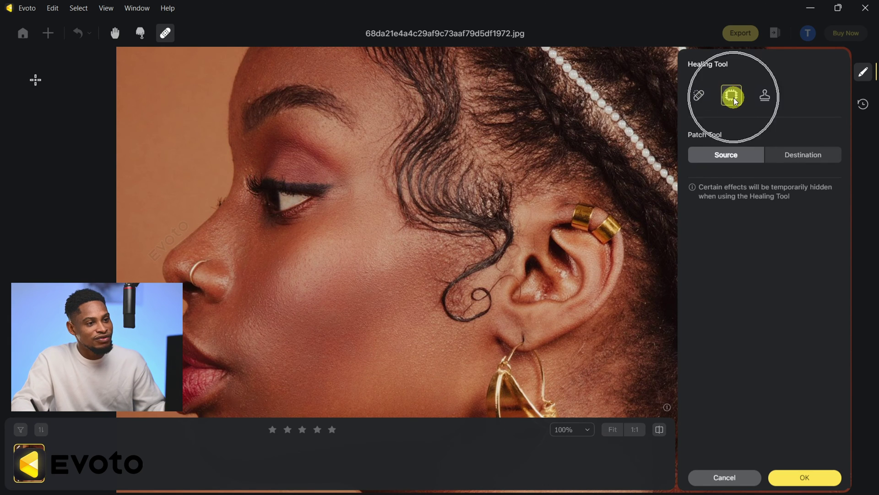
pyautogui.click(766, 99)
pyautogui.click(699, 96)
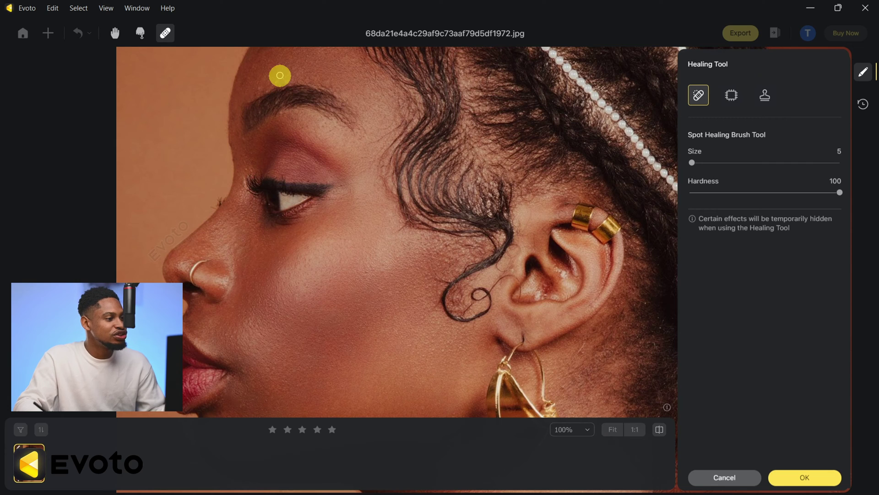
pyautogui.click(293, 103)
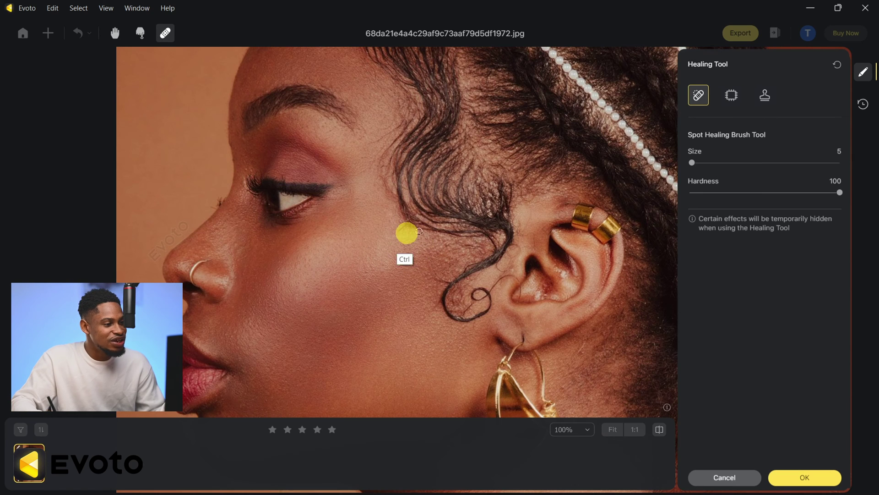
pyautogui.click(403, 229)
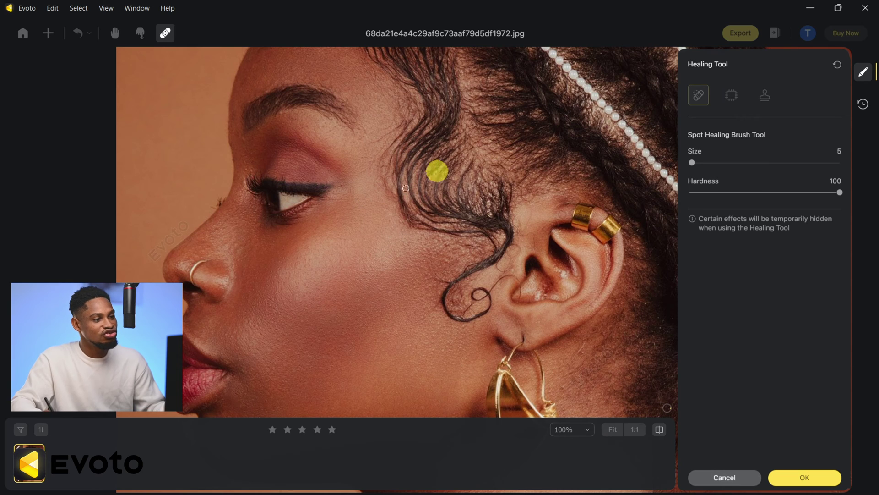
# Step: Patch a small area of temple skin beside the eyebrow with the Patch Tool in Source mode
pyautogui.click(731, 95)
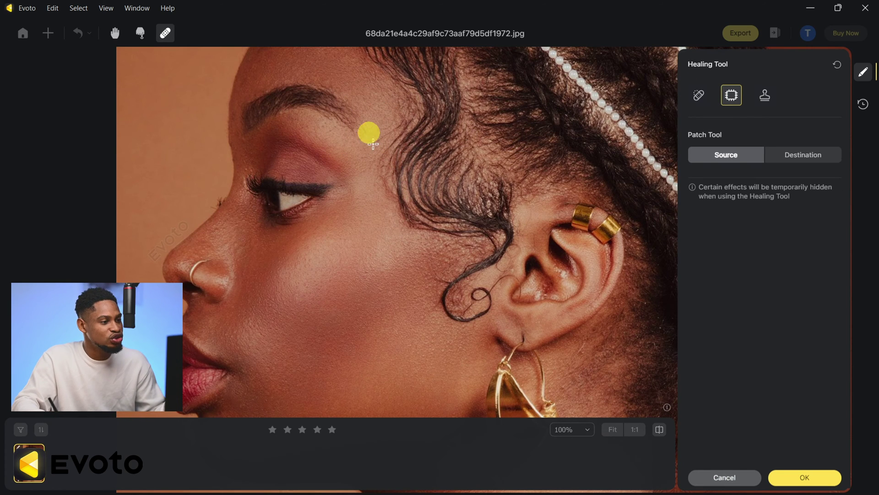
pyautogui.moveTo(367, 139)
pyautogui.mouseDown()
pyautogui.moveTo(393, 118)
pyautogui.moveTo(389, 131)
pyautogui.moveTo(380, 144)
pyautogui.moveTo(379, 107)
pyautogui.mouseUp()
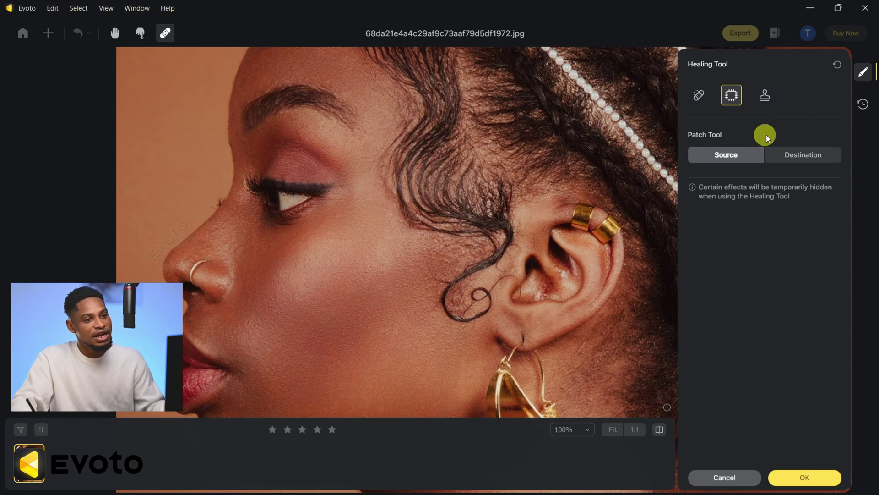
# Step: Clone sampled skin from above the inner eye onto the nose bridge with the Clone Stamp at size 4.6, and apply the healing edits
pyautogui.click(765, 94)
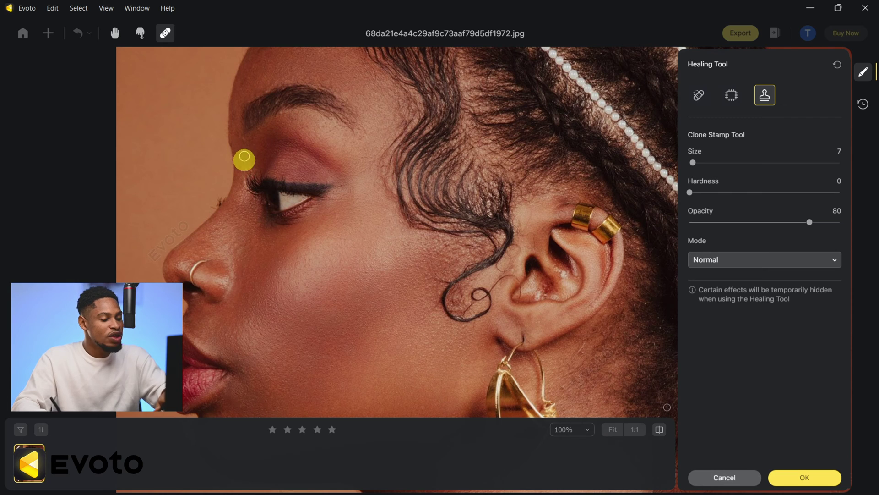
pyautogui.press('[')
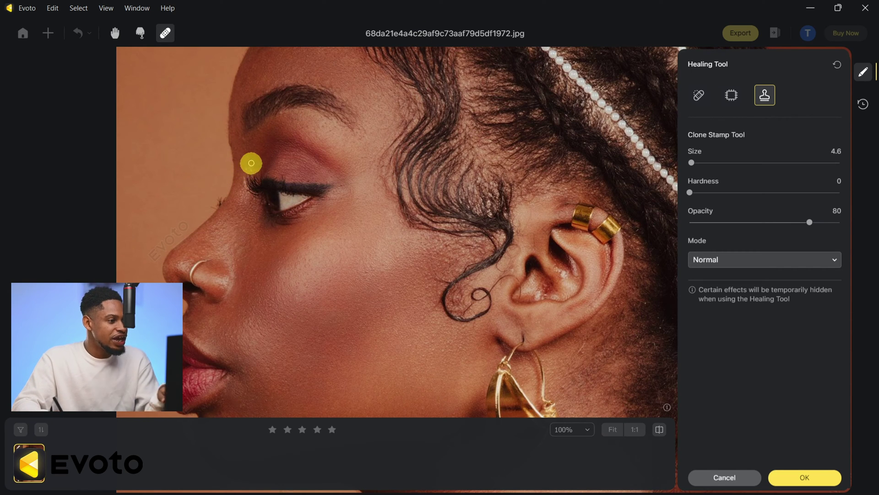
pyautogui.press('alt')
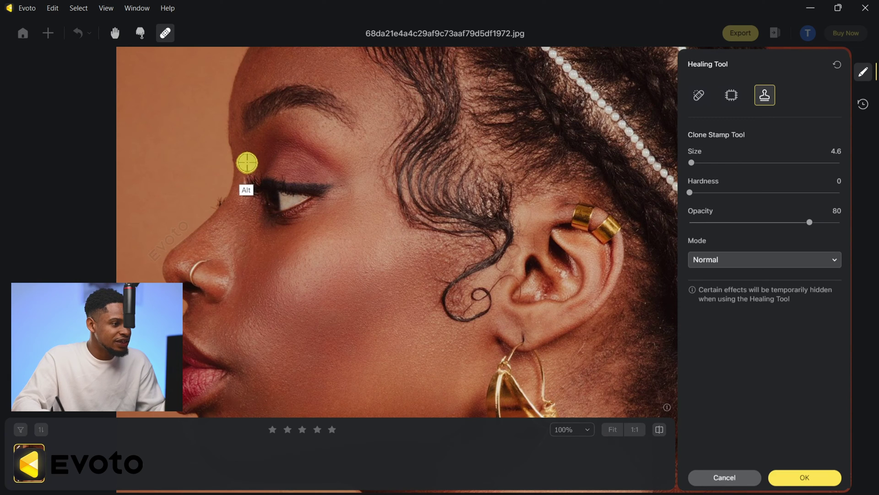
pyautogui.keyDown('alt'); pyautogui.click(247, 163); pyautogui.keyUp('alt')
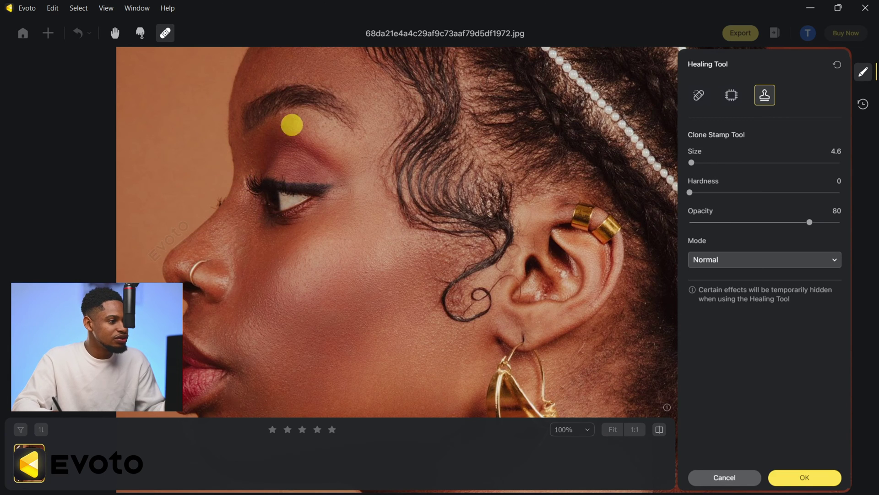
pyautogui.press('alt')
pyautogui.keyDown('alt'); pyautogui.click(248, 145); pyautogui.keyUp('alt')
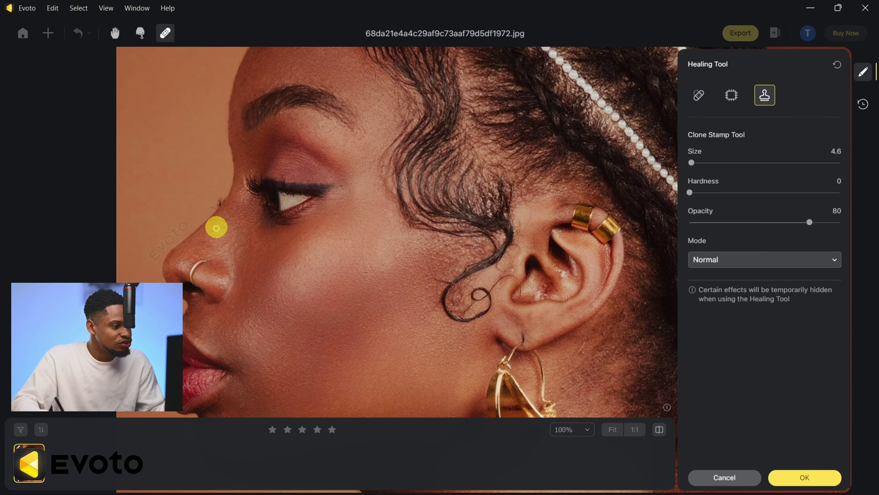
pyautogui.moveTo(216, 225); pyautogui.dragTo(234, 231)
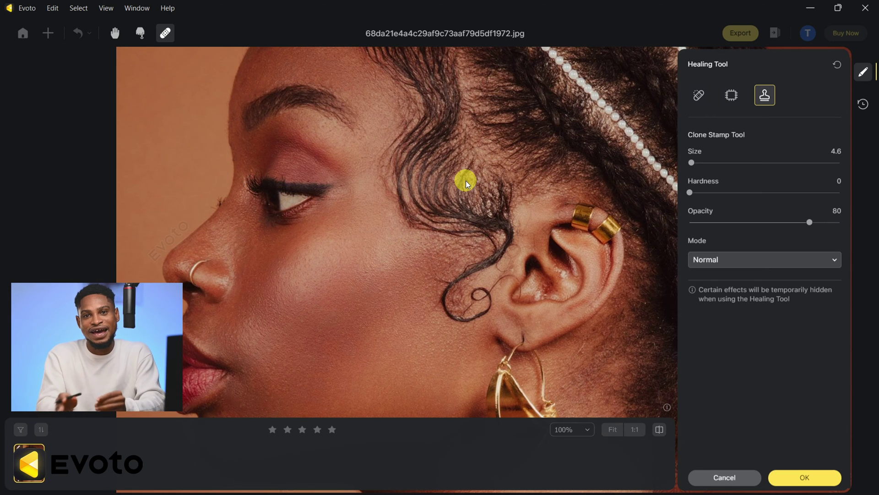
pyautogui.click(806, 477)
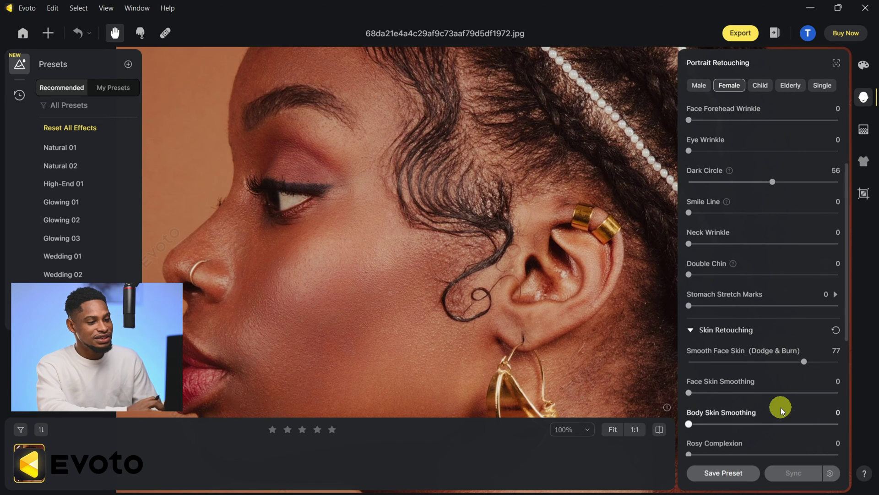
# Step: Set Face Skin Smoothing to 28 in the skin retouching settings
pyautogui.scroll(-2, 782, 407)
pyautogui.click(688, 309)
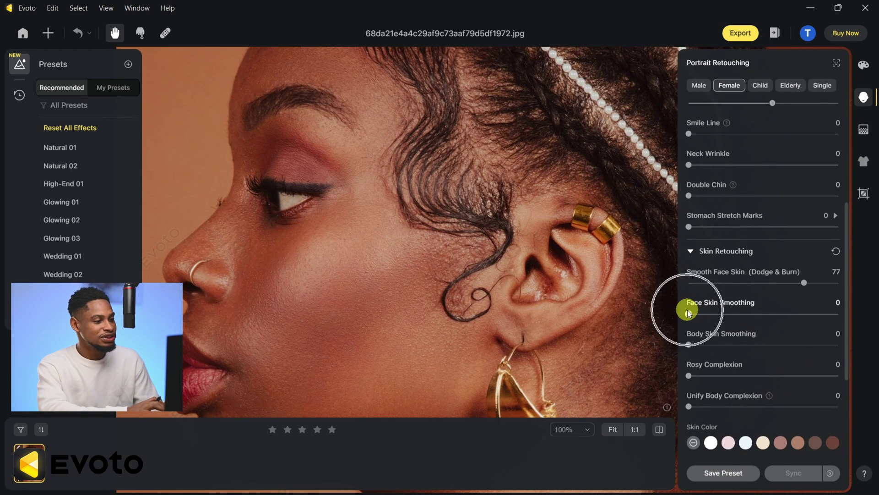
pyautogui.scroll(-3, 584, 304)
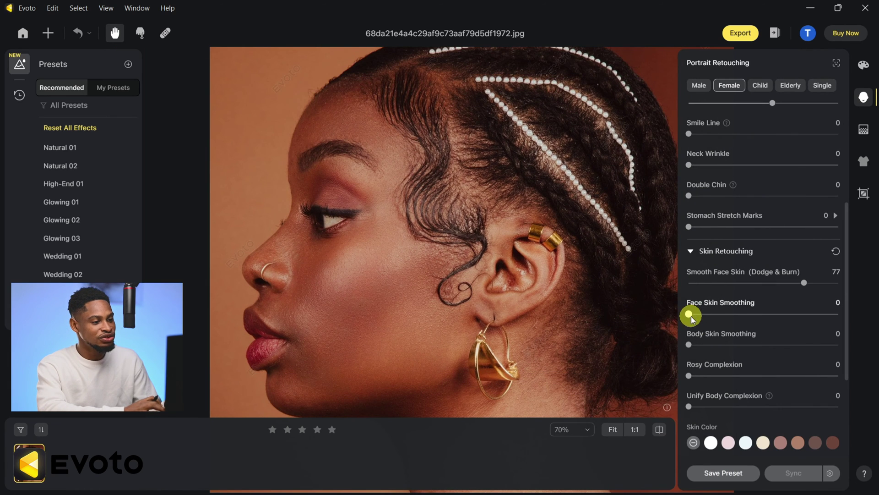
pyautogui.moveTo(691, 316); pyautogui.dragTo(732, 317)
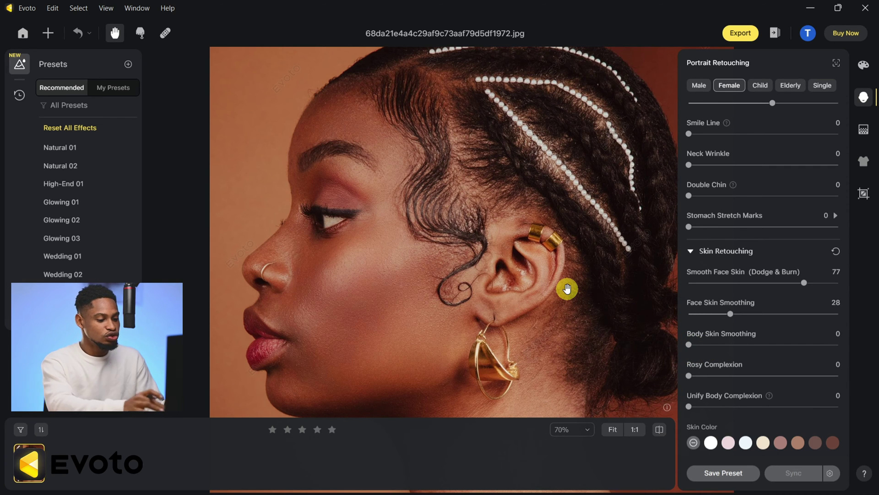
# Step: Set Body Skin Smoothing to 43 and Unify Body Complexion to 49 in the skin retouching settings
pyautogui.scroll(-1, 567, 289)
pyautogui.scroll(-1, 504, 238)
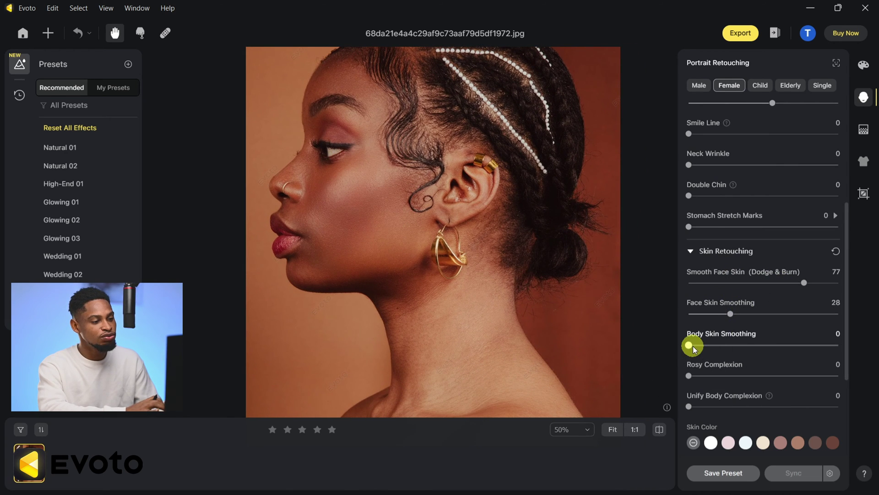
pyautogui.moveTo(691, 345); pyautogui.dragTo(754, 345)
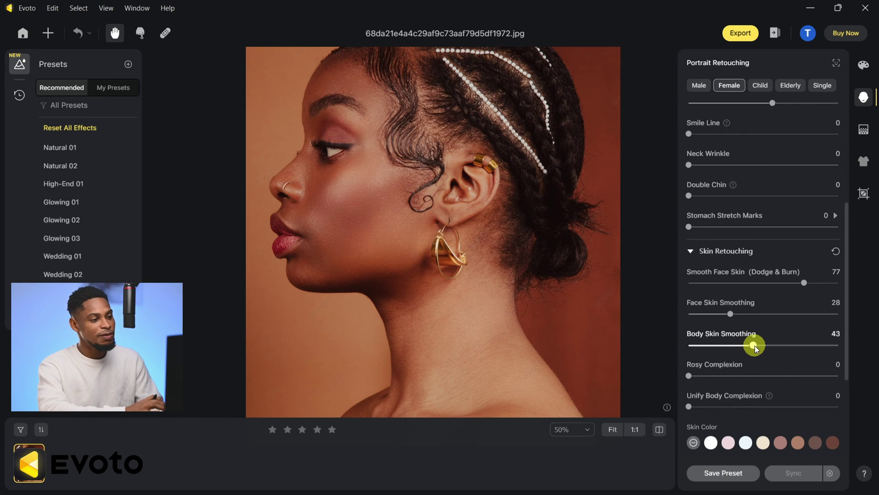
pyautogui.click(691, 405)
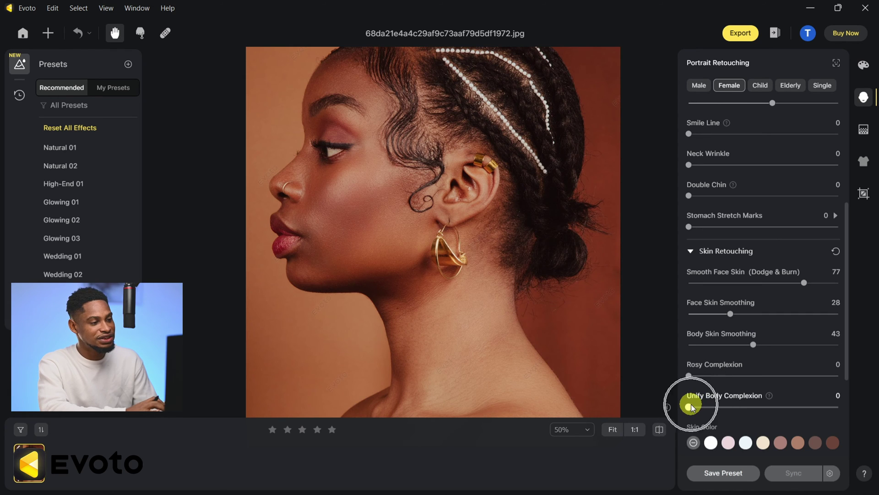
pyautogui.moveTo(690, 407); pyautogui.dragTo(764, 407)
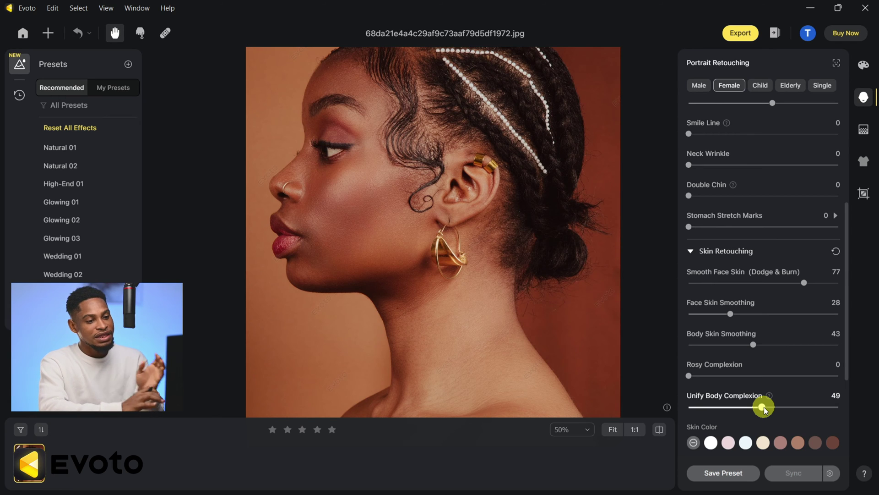
# Step: Set the eye Brightness to 31 in the Eyes retouching settings
pyautogui.scroll(-5, 764, 407)
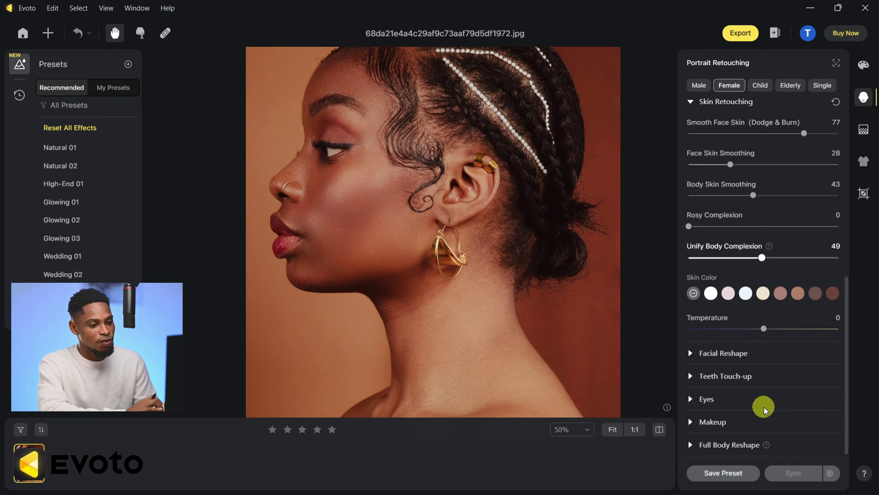
pyautogui.click(692, 401)
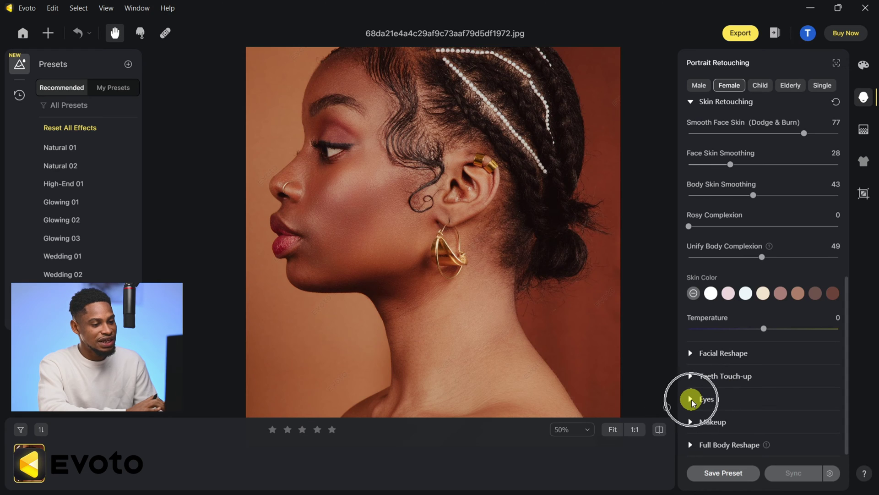
pyautogui.moveTo(690, 430); pyautogui.dragTo(736, 429)
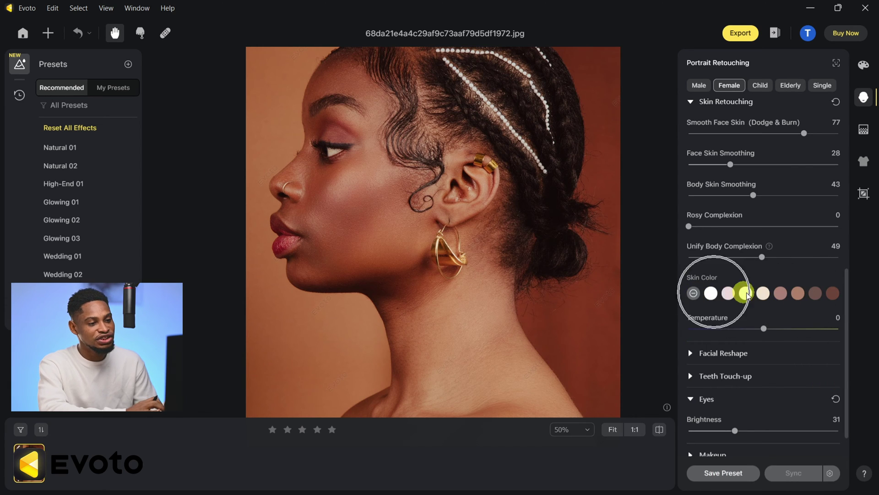
# Step: Try the white and pink skin colors, and apply the lighter of the two dark brown skin colors with an amount of 16
pyautogui.click(711, 293)
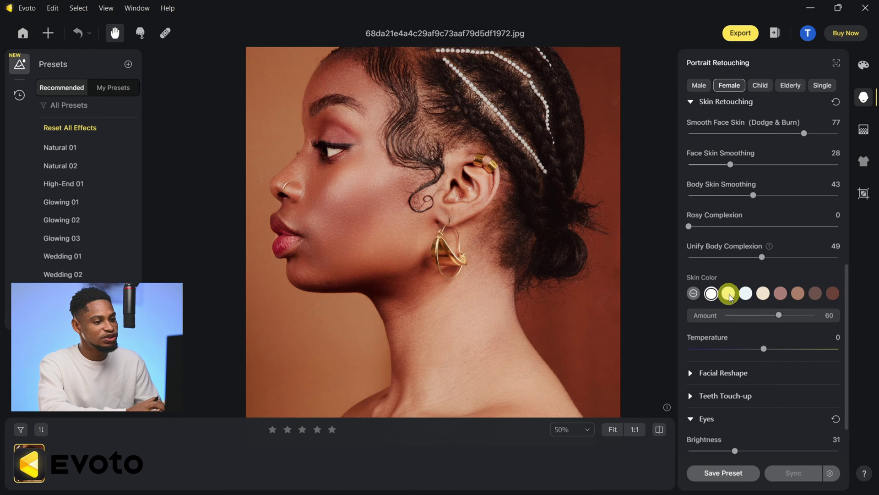
pyautogui.click(730, 296)
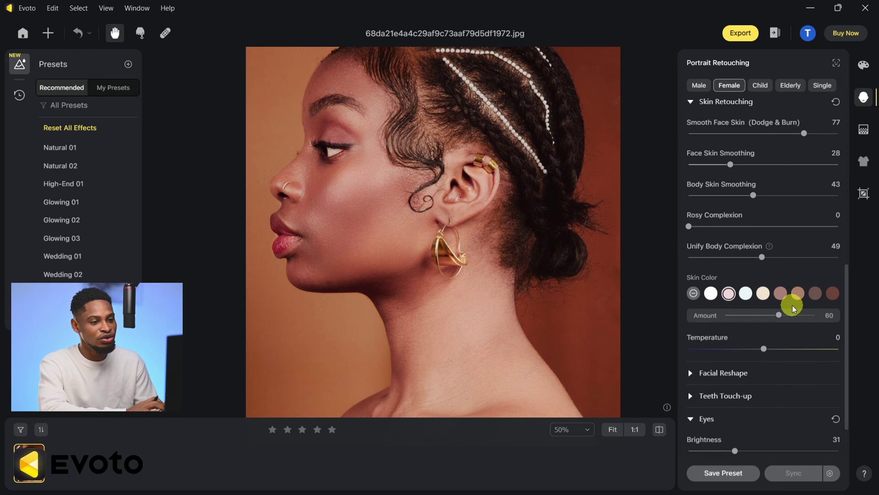
pyautogui.click(817, 296)
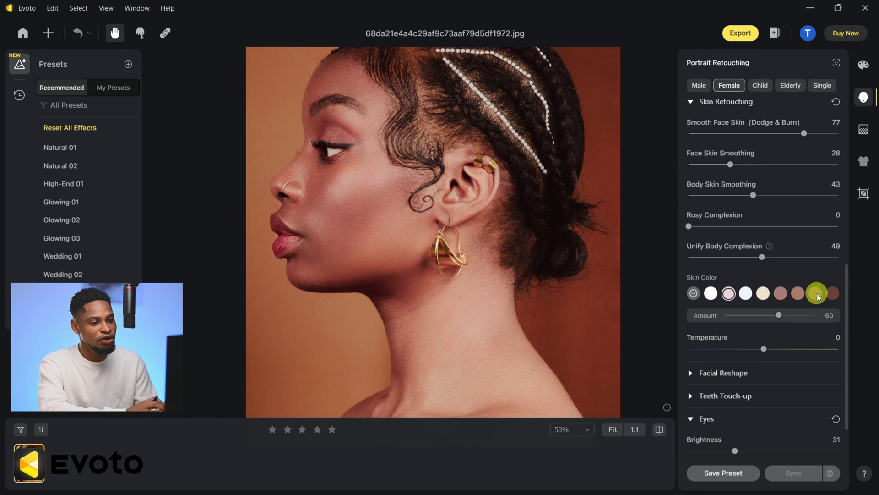
pyautogui.click(786, 315)
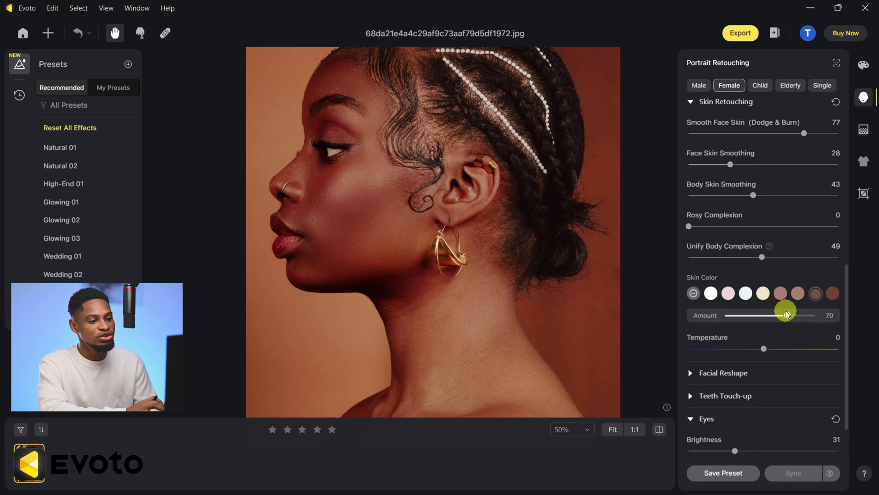
pyautogui.moveTo(788, 315); pyautogui.dragTo(740, 319)
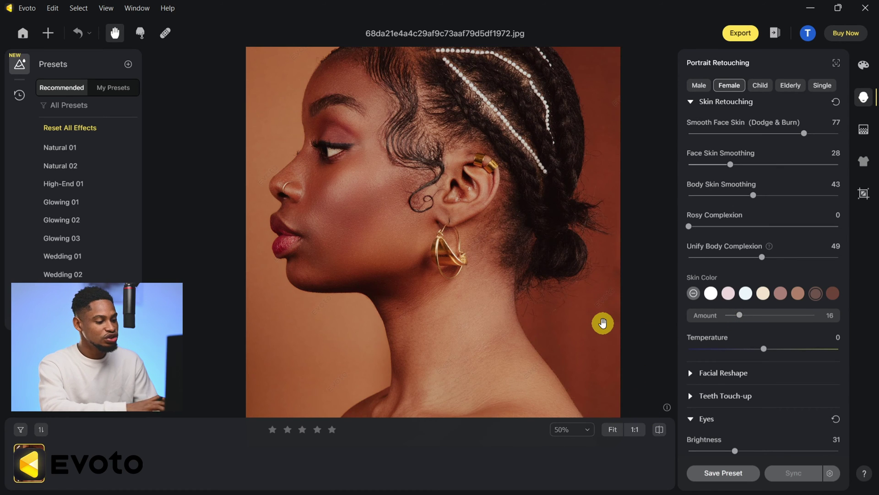
# Step: Compare the smoothed and recolored portrait with the unretouched original
pyautogui.click(603, 323)
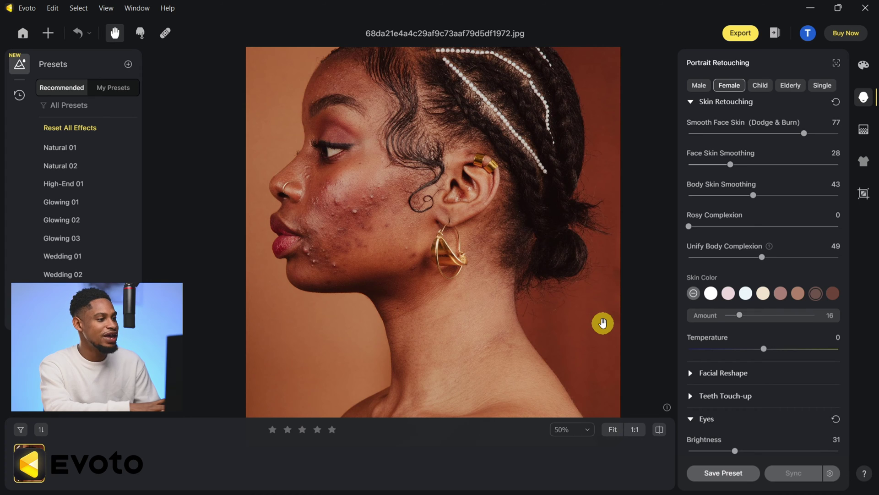
pyautogui.click(602, 323)
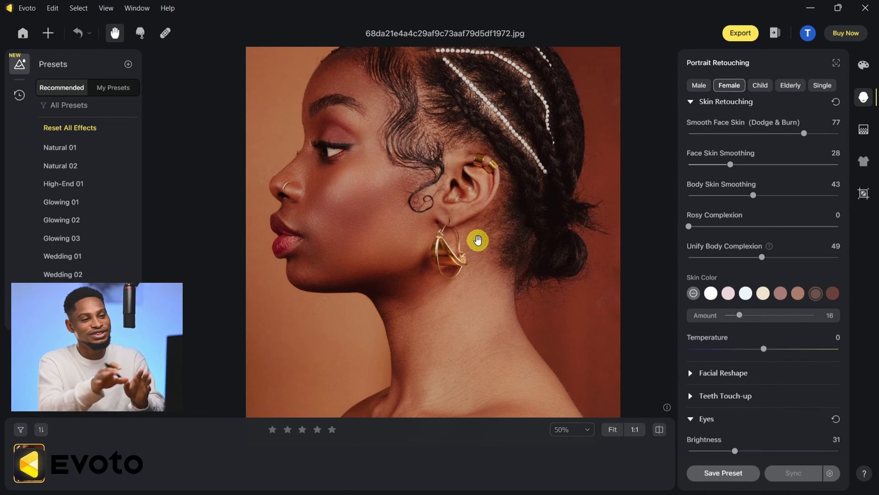
# Step: Open the color adjustment settings and turn on Real-Time Color Adjustments
pyautogui.click(863, 66)
pyautogui.click(864, 68)
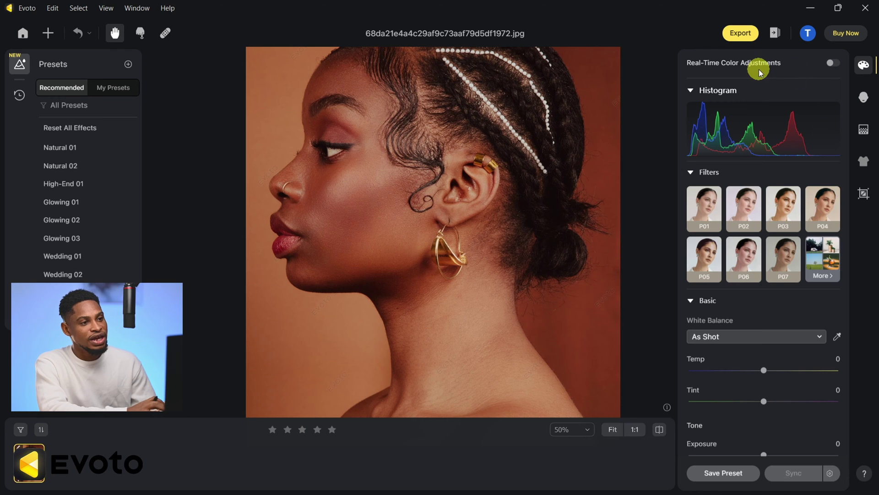
pyautogui.click(775, 65)
pyautogui.click(741, 67)
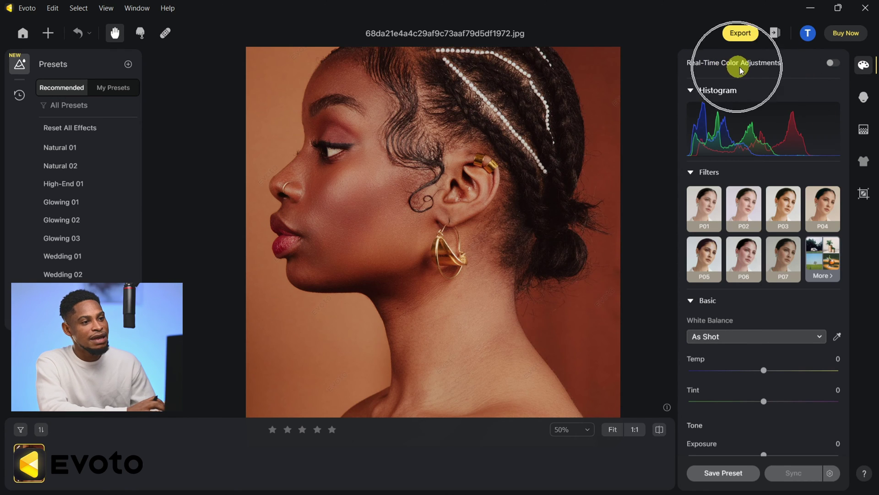
pyautogui.click(781, 66)
pyautogui.click(783, 66)
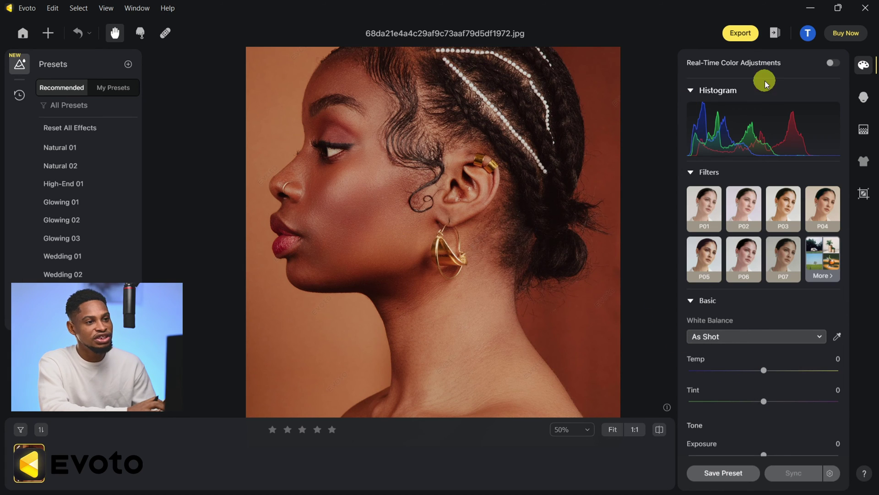
pyautogui.click(834, 65)
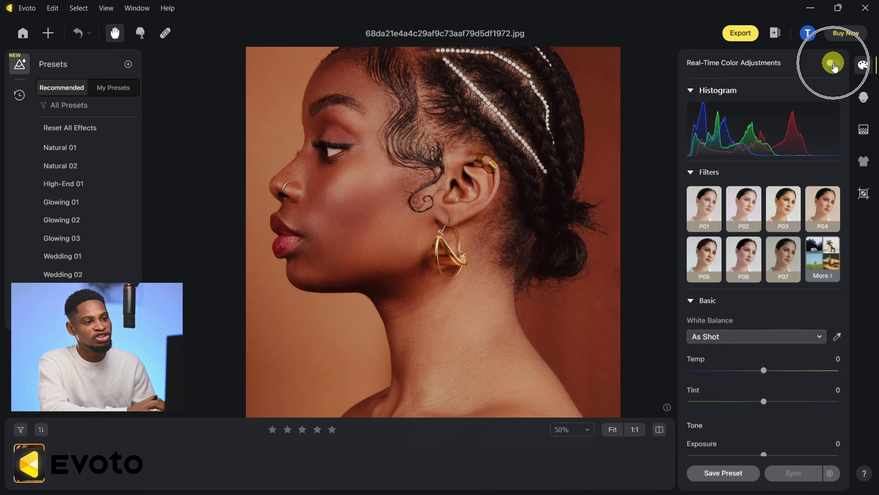
pyautogui.click(833, 65)
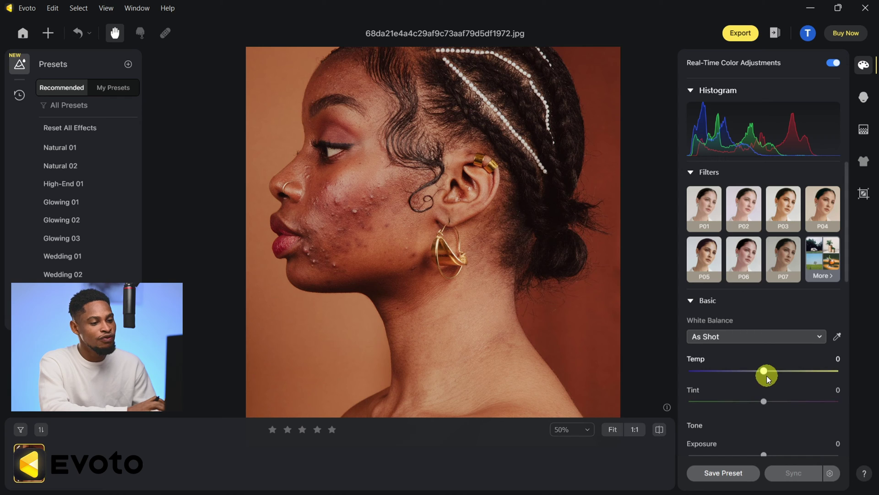
# Step: Try Temp at -36 with real-time color adjustments on and at -22 with them off, resetting it each time
pyautogui.moveTo(765, 371); pyautogui.dragTo(738, 373)
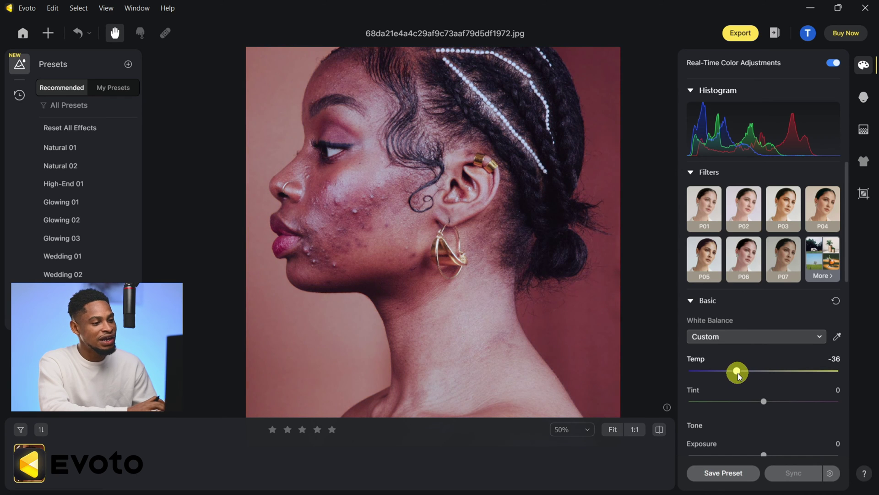
pyautogui.doubleClick(738, 372)
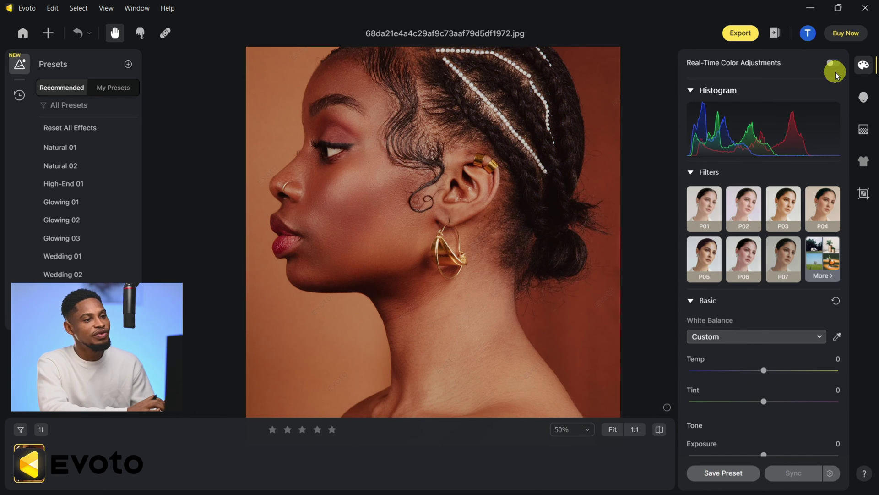
pyautogui.click(835, 73)
pyautogui.click(835, 72)
pyautogui.moveTo(762, 370); pyautogui.dragTo(746, 374)
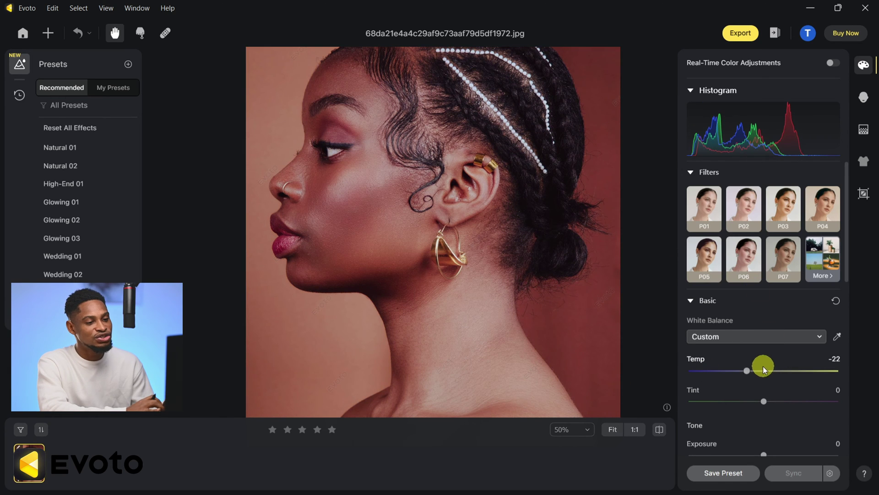
pyautogui.doubleClick(751, 371)
# Step: Turn Real-Time Color Adjustments back on and bring up the Tone settings
pyautogui.click(831, 67)
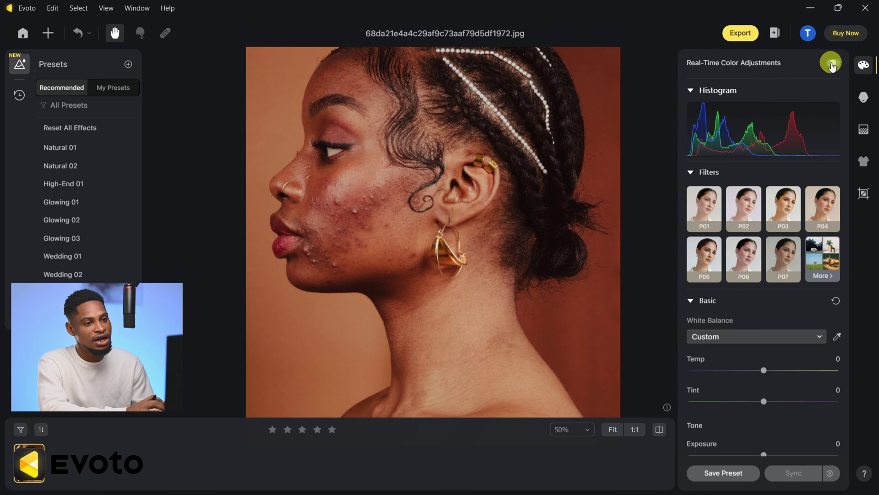
pyautogui.scroll(-4, 796, 386)
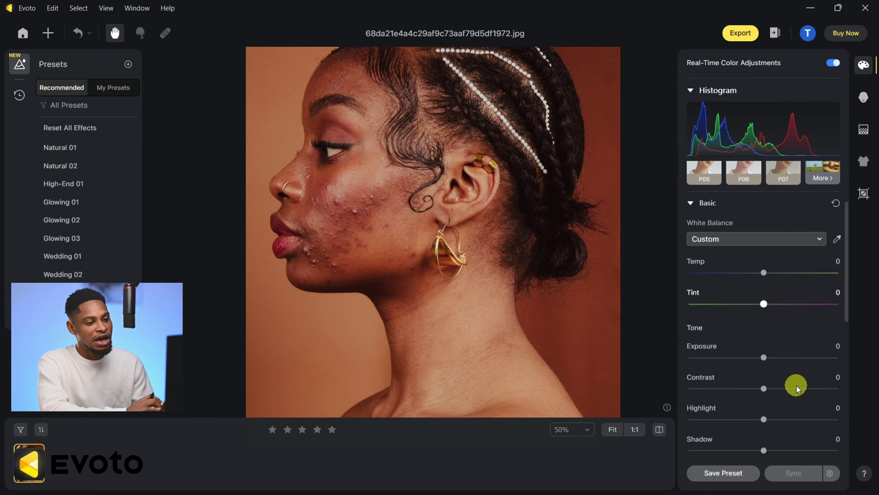
pyautogui.scroll(-2, 796, 386)
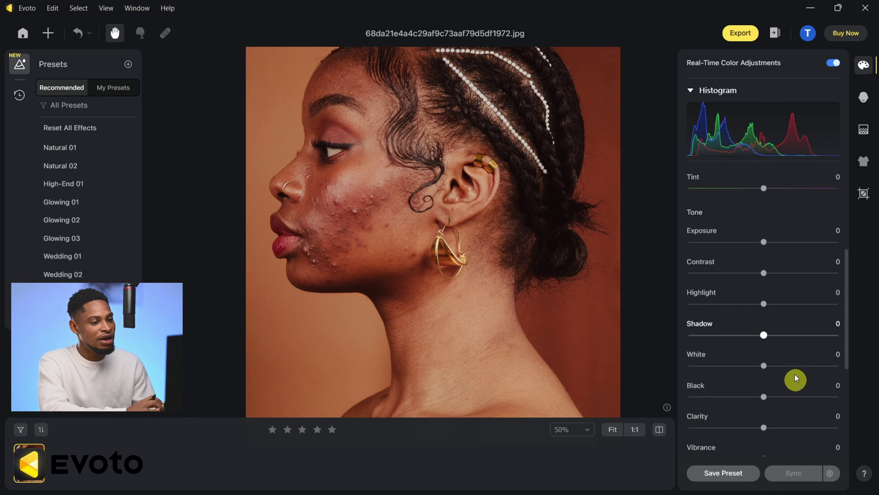
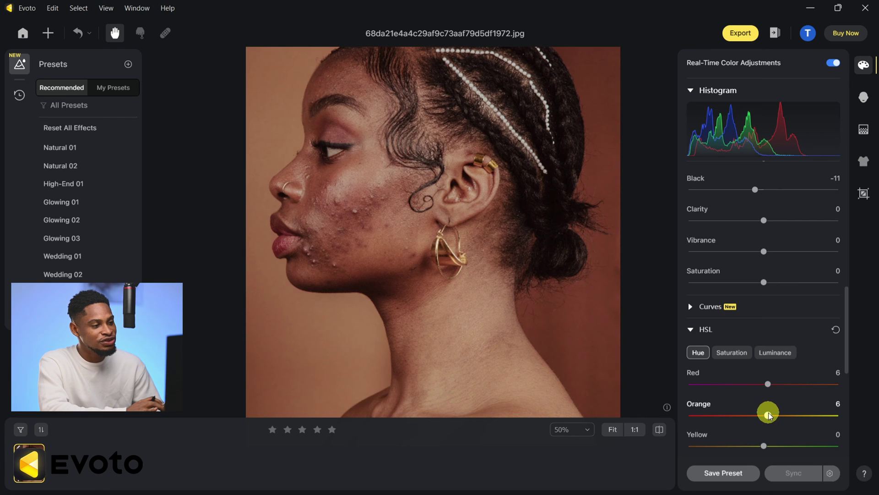
# Step: Set the Yellow hue to -18 in the HSL settings
pyautogui.click(763, 445)
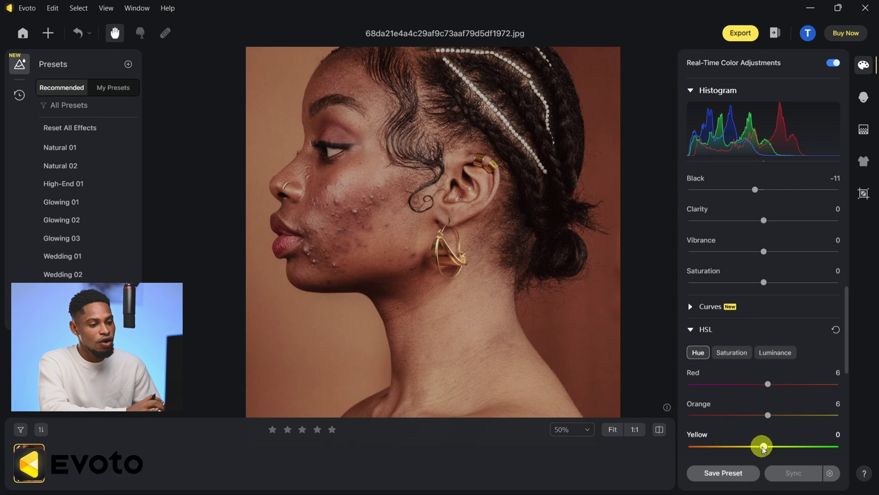
pyautogui.moveTo(763, 447); pyautogui.dragTo(749, 449)
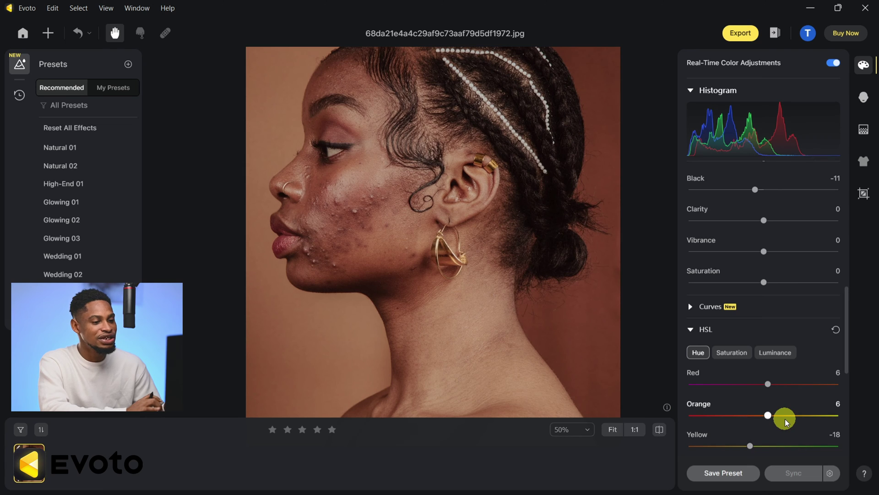
pyautogui.scroll(-5, 786, 421)
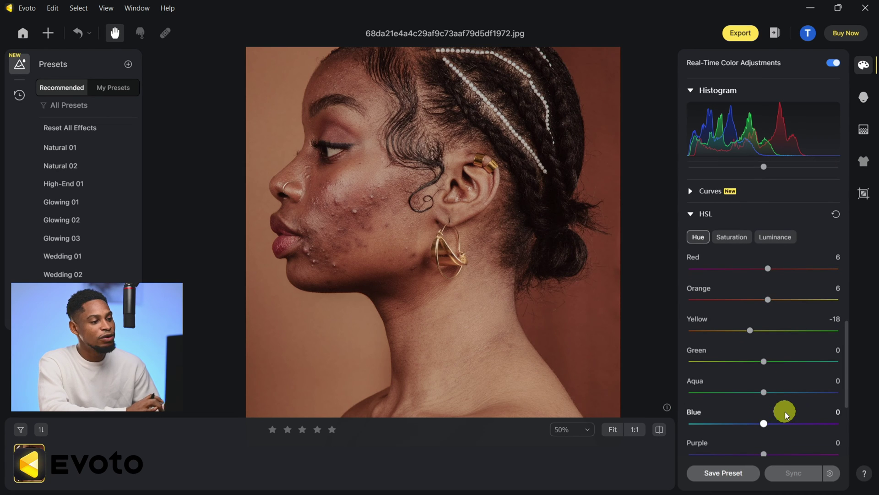
pyautogui.scroll(3, 794, 335)
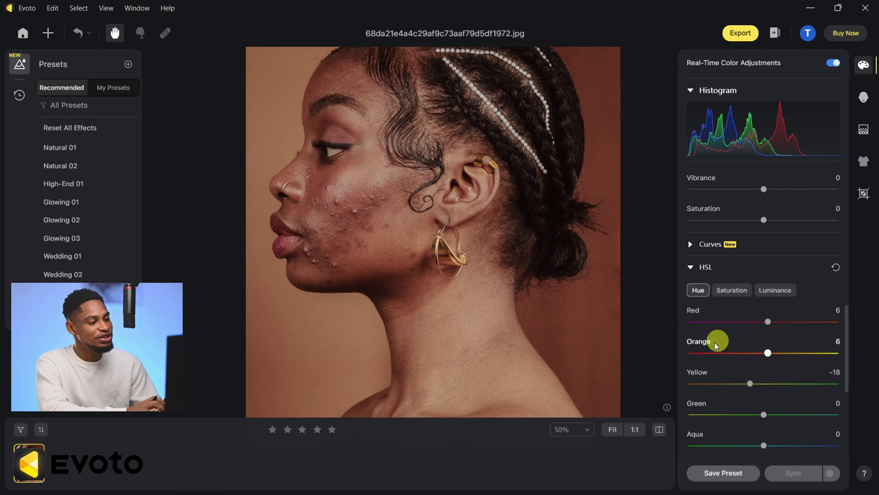
# Step: Try a Red luminance of 40, set it to -28, and collapse the HSL settings
pyautogui.click(776, 292)
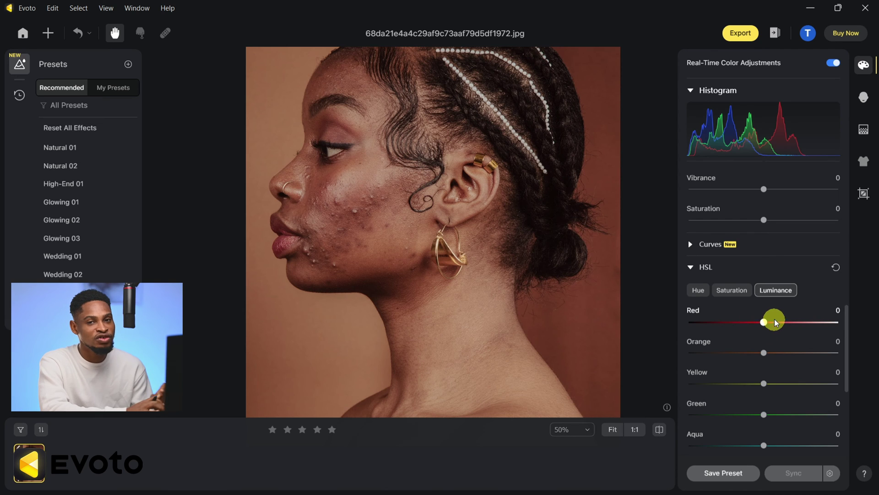
pyautogui.moveTo(763, 321); pyautogui.dragTo(796, 327)
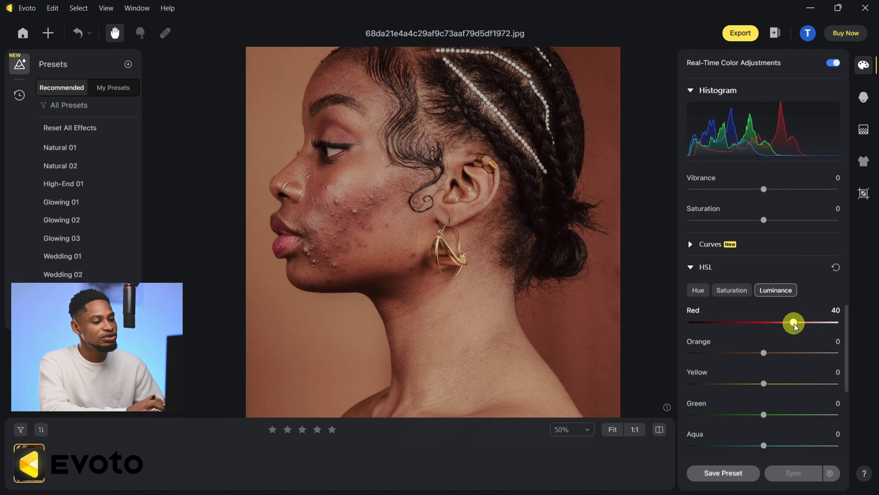
pyautogui.moveTo(796, 325); pyautogui.dragTo(740, 338)
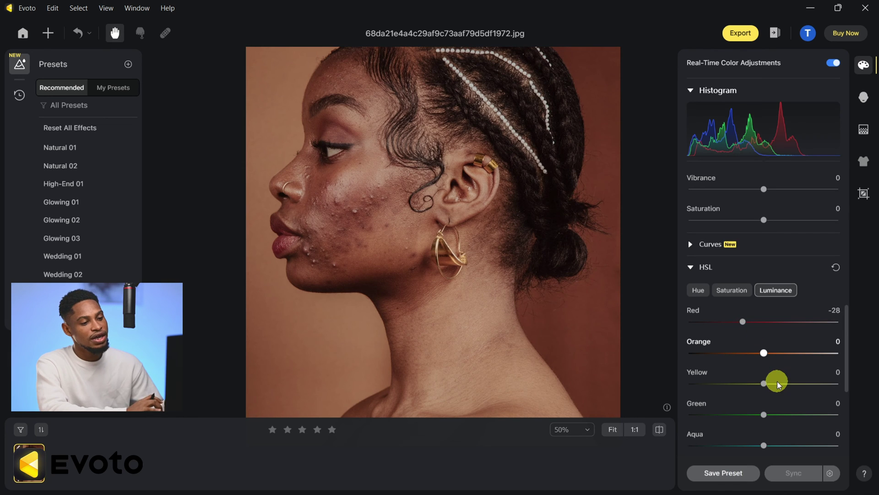
pyautogui.scroll(-2, 777, 381)
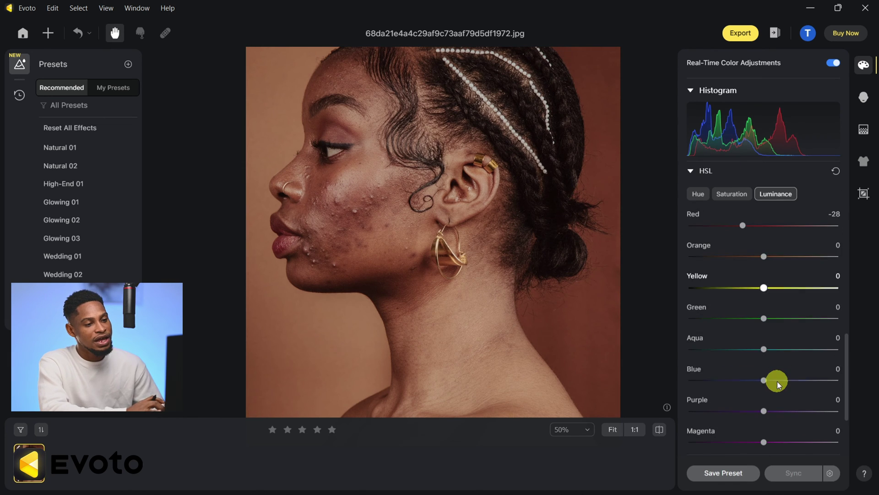
pyautogui.click(691, 171)
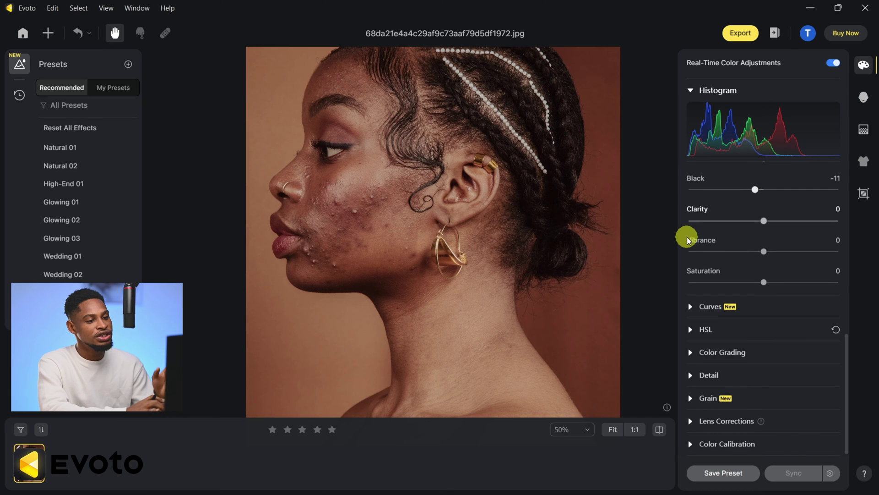
# Step: Make a slight adjustment with the Color Grading wheels and collapse the section
pyautogui.click(691, 352)
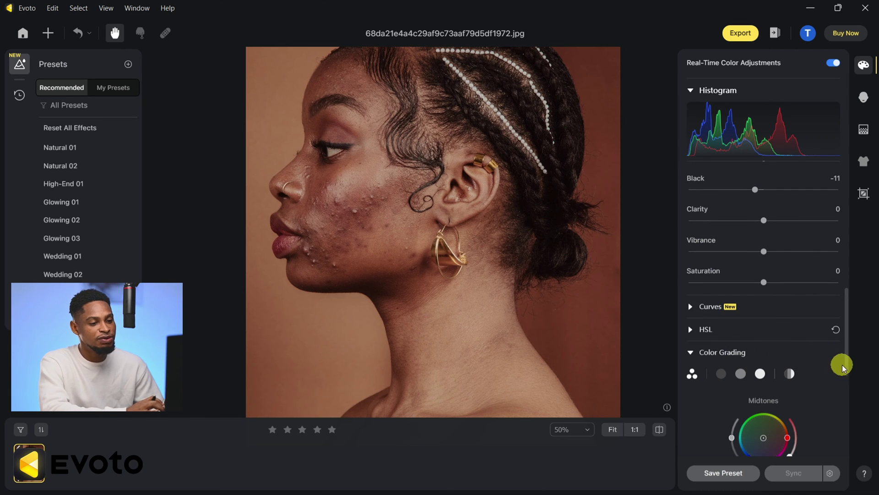
pyautogui.scroll(-1, 848, 378)
pyautogui.scroll(-3, 848, 378)
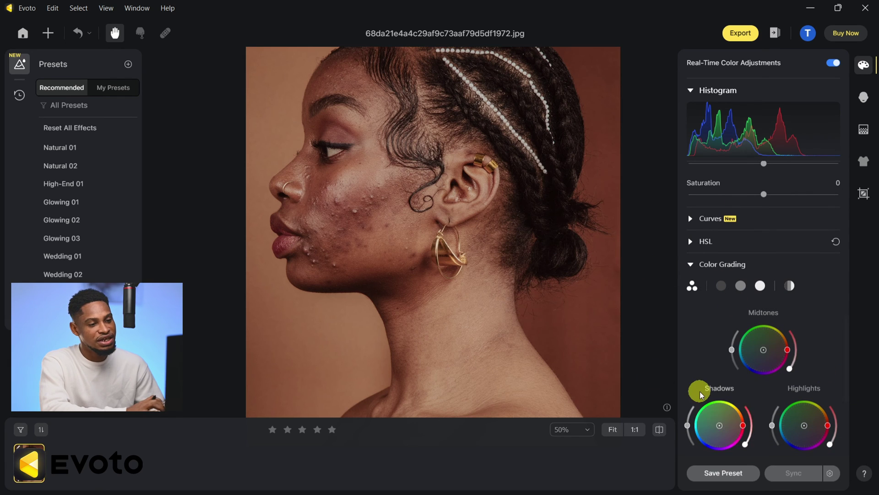
pyautogui.scroll(4, 702, 395)
pyautogui.click(737, 356)
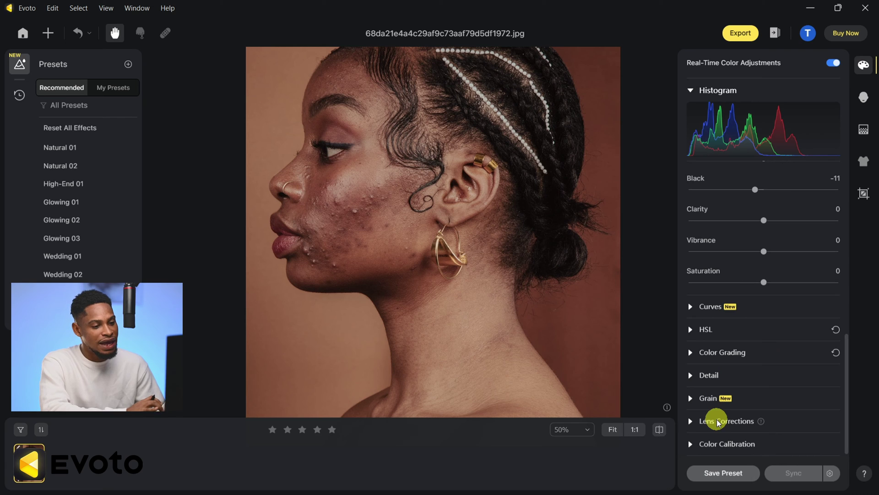
# Step: Add three control points to the RGB curve, at 64/62 in the shadows, 130/127 in the midtones and one in the highlights
pyautogui.click(690, 310)
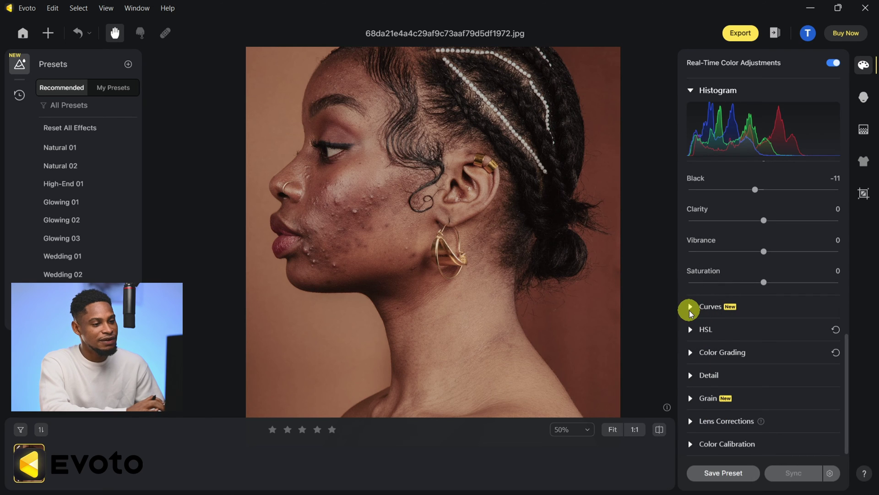
pyautogui.moveTo(791, 391); pyautogui.dragTo(765, 400)
pyautogui.scroll(-1, 764, 400)
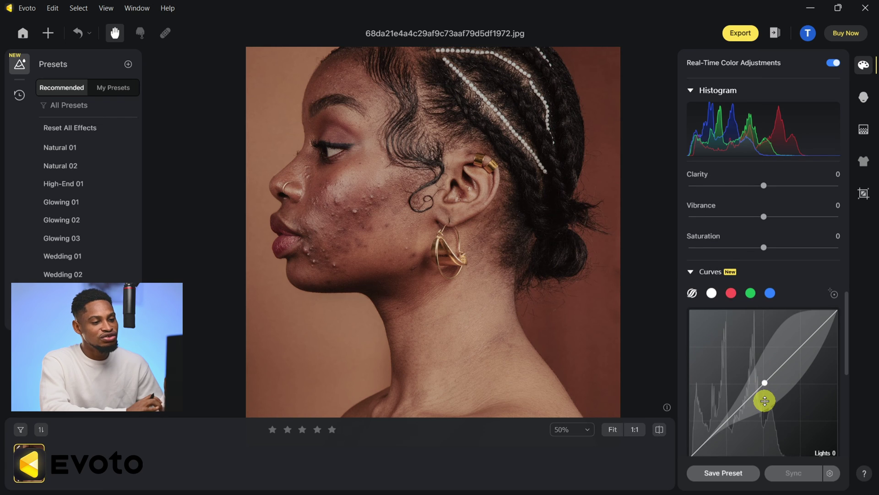
pyautogui.click(725, 291)
pyautogui.click(712, 295)
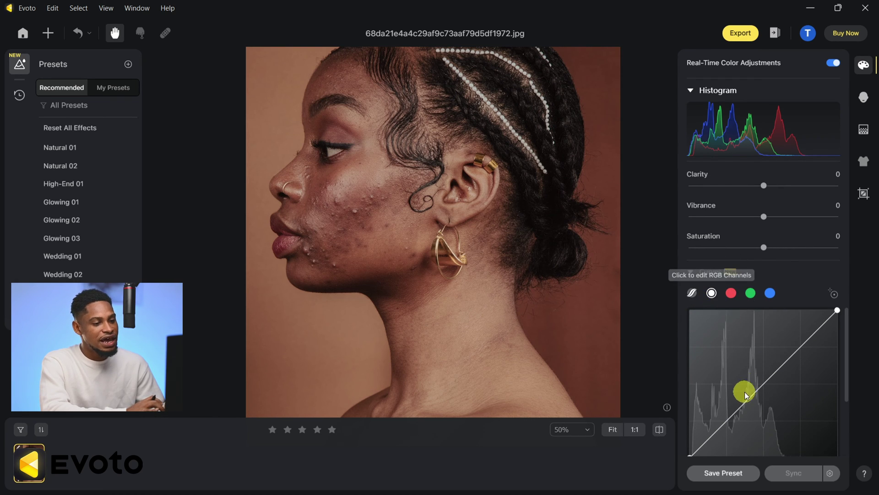
pyautogui.scroll(-1, 724, 384)
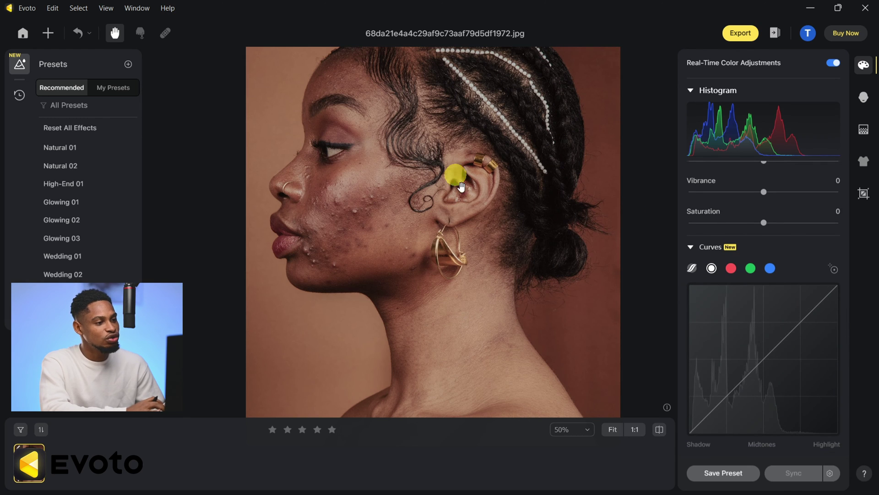
pyautogui.click(727, 398)
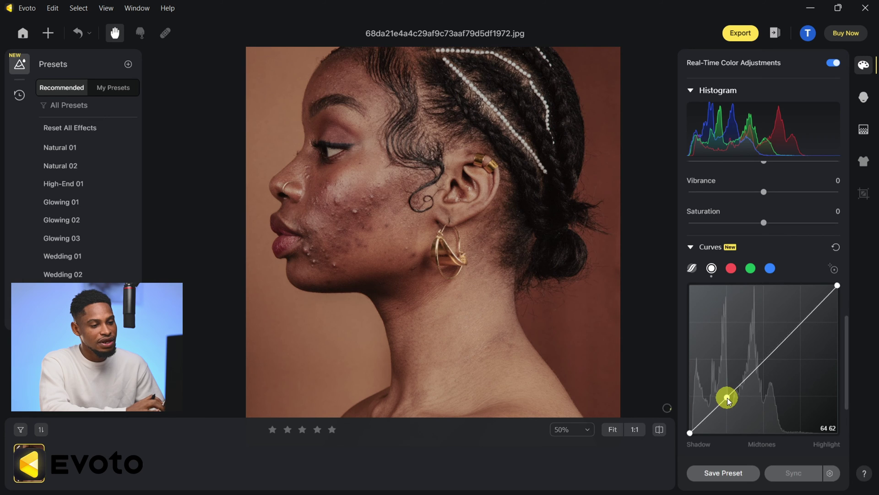
pyautogui.click(765, 359)
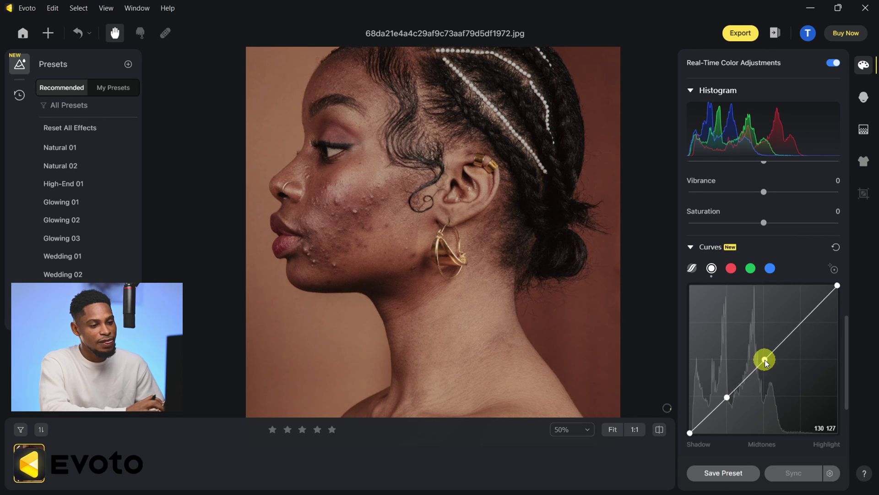
pyautogui.click(801, 321)
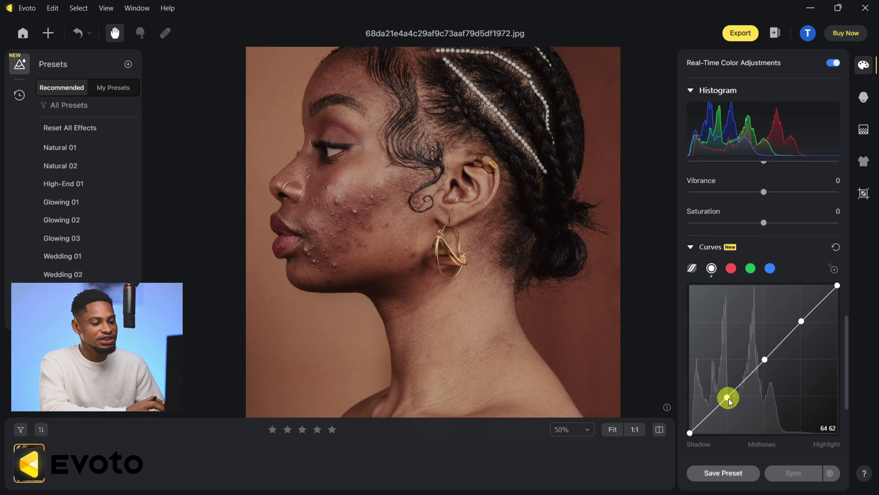
# Step: Raise the RGB curve's midtone point to 128/133 and fine-tune the highlight point for more contrast
pyautogui.click(765, 359)
pyautogui.moveTo(765, 358); pyautogui.dragTo(763, 357)
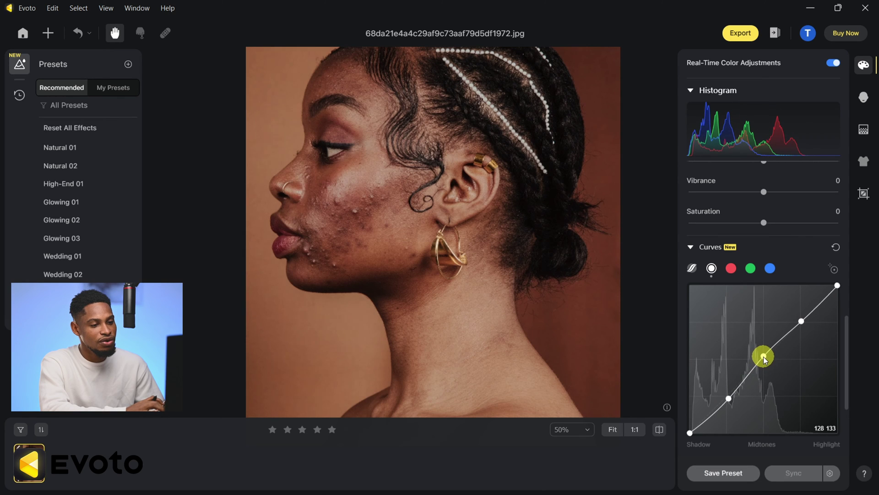
pyautogui.moveTo(797, 330); pyautogui.dragTo(803, 322)
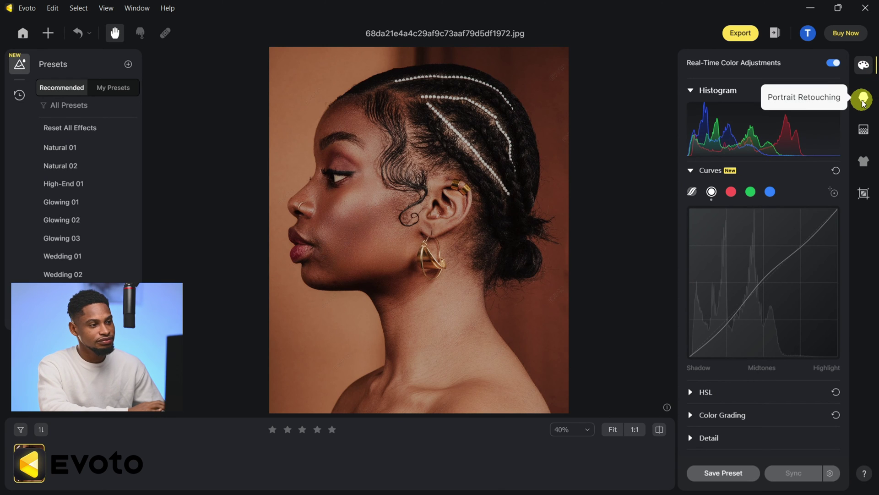
# Step: Remove the remaining blemishes near the mouth and chin with the Spot Healing Brush at size 5 and hardness 100
pyautogui.click(863, 99)
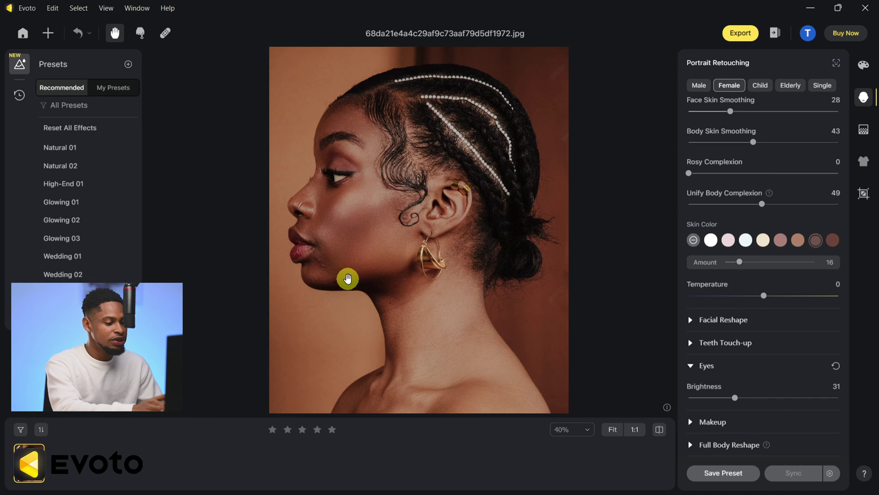
pyautogui.scroll(3, 348, 279)
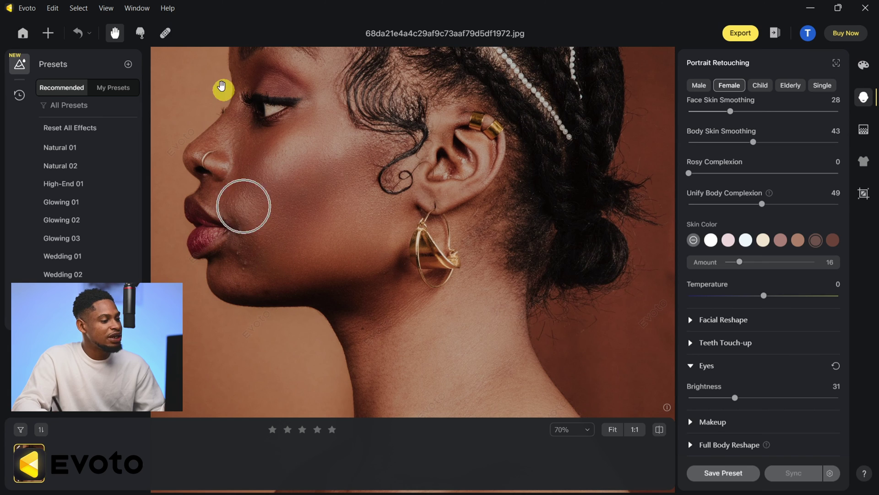
pyautogui.click(166, 34)
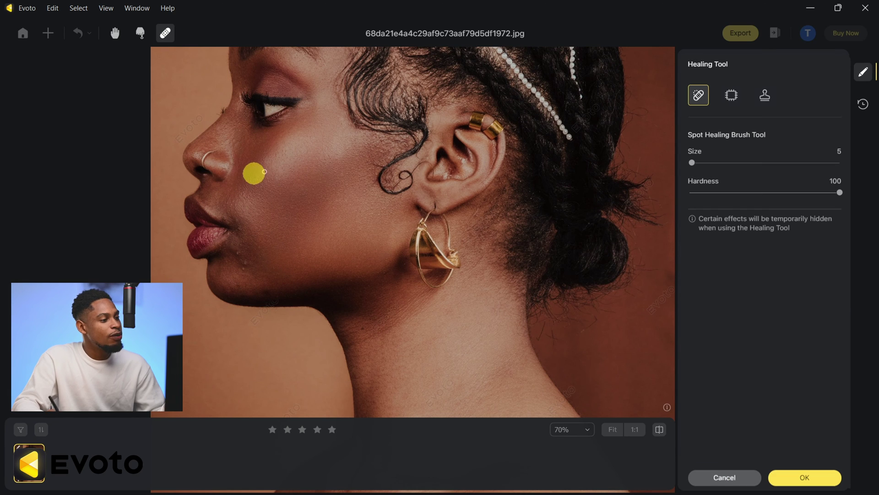
pyautogui.click(701, 101)
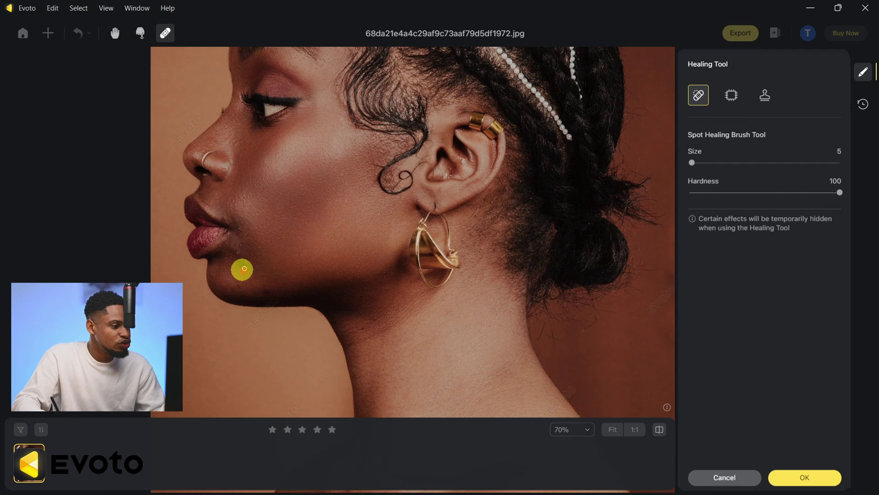
pyautogui.moveTo(245, 261)
pyautogui.mouseDown()
pyautogui.moveTo(250, 313)
pyautogui.moveTo(245, 263)
pyautogui.mouseUp()
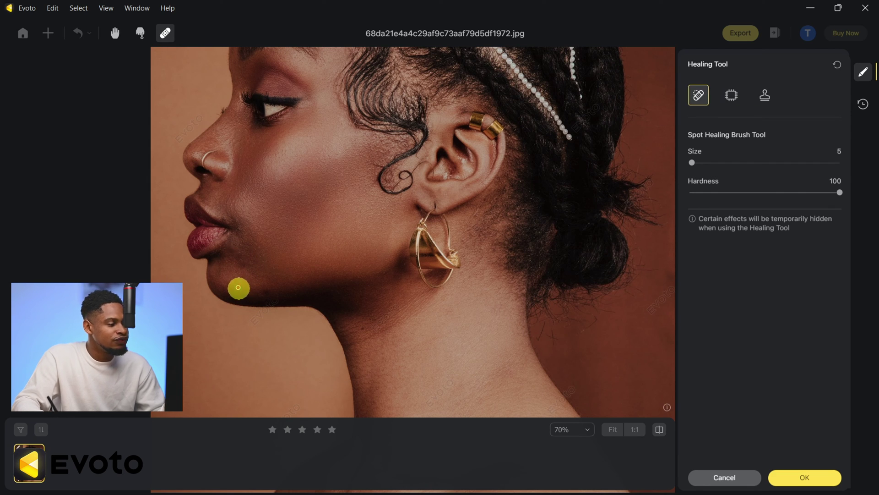
pyautogui.click(813, 479)
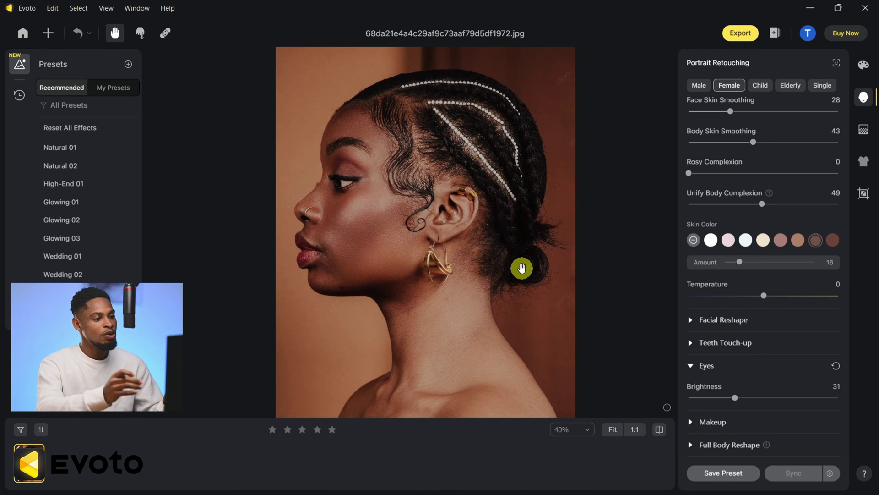
# Step: Compare the retouched profile portrait with its original version twice
pyautogui.press('\\')
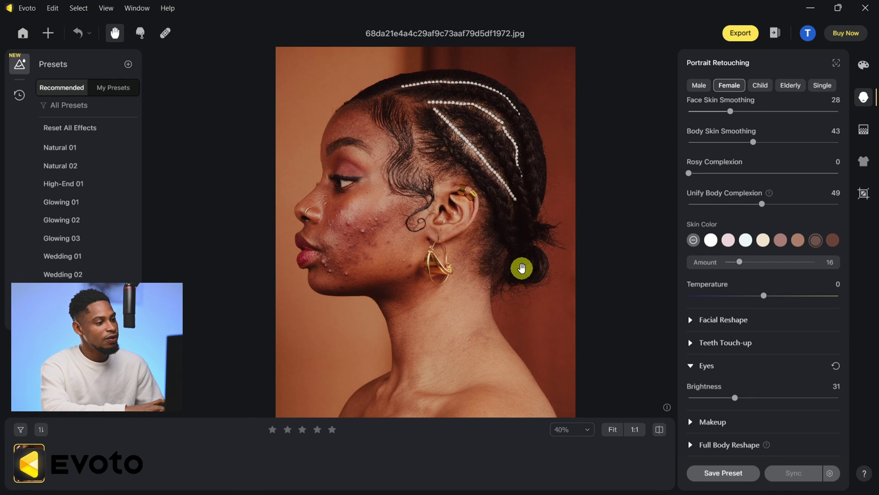
pyautogui.press('\\')
pyautogui.press('\\')
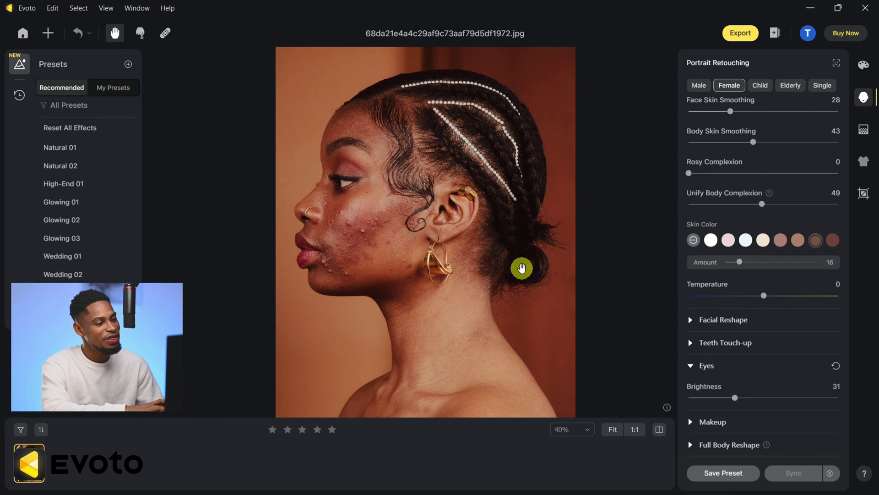
pyautogui.press('\\')
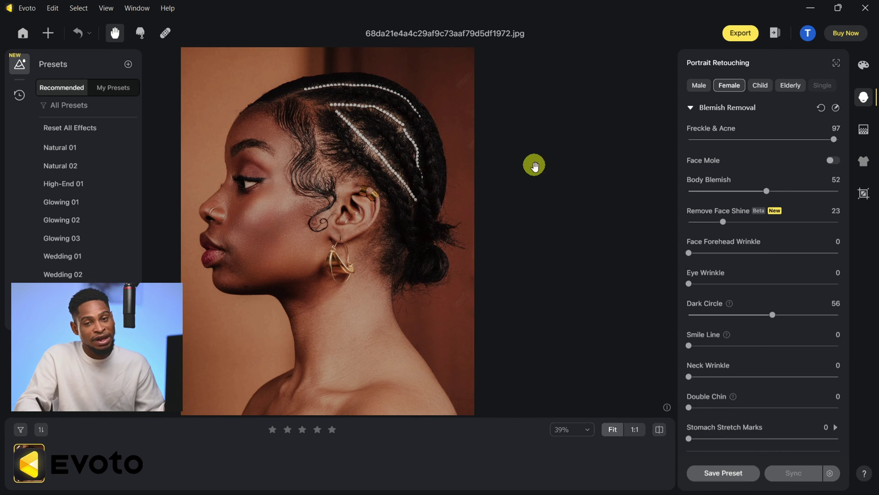
# Step: Save the current edits as a Combination preset named test in the teelens group
pyautogui.click(721, 474)
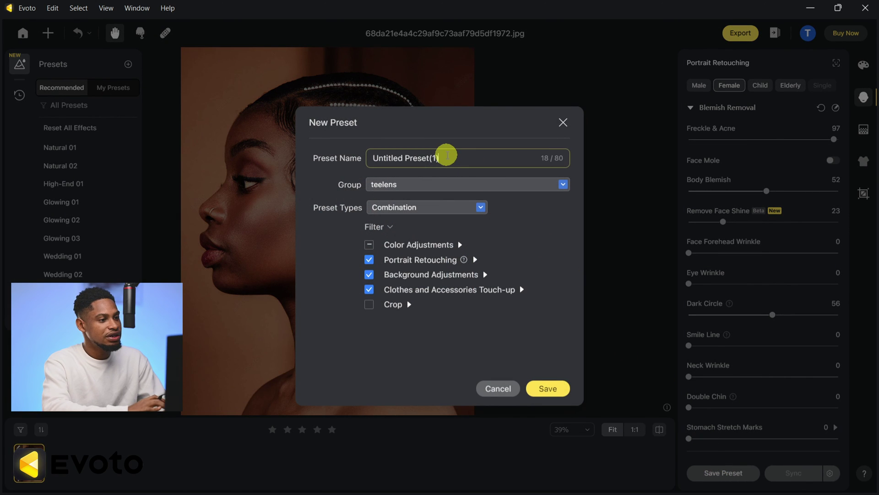
pyautogui.tripleClick(447, 155)
pyautogui.write('test')
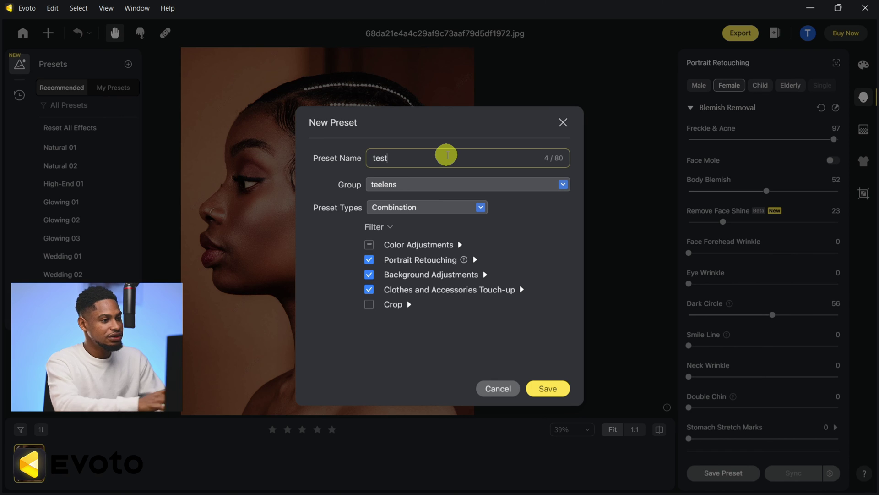
pyautogui.click(552, 388)
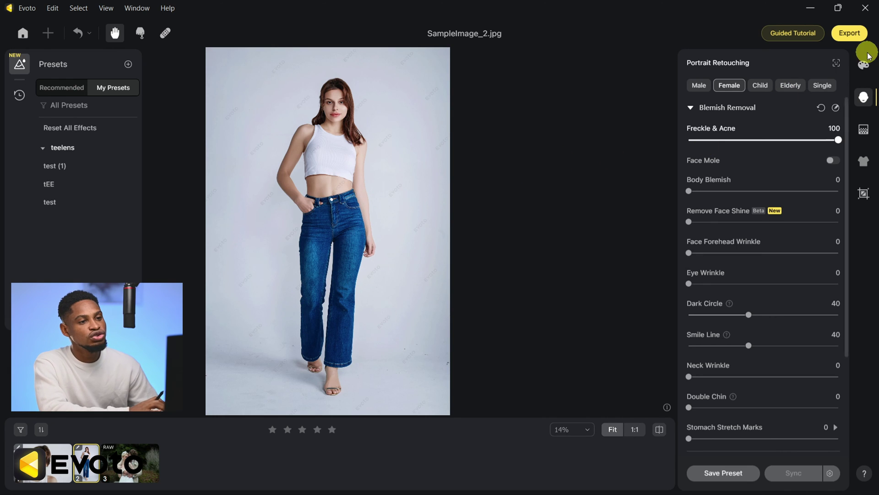
# Step: Try the Fabric02 and Gray02 backdrops on SampleImage_2.jpg, check the custom backdrops, and reset the backdrop change
pyautogui.click(864, 133)
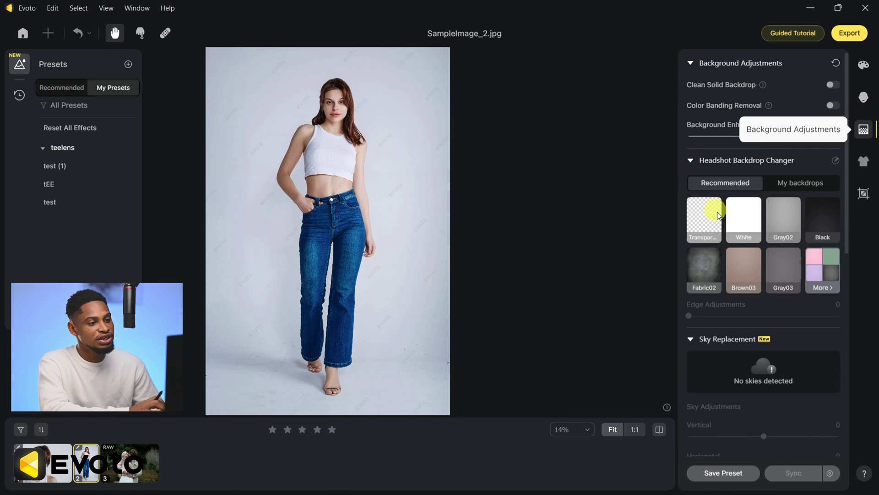
pyautogui.click(697, 266)
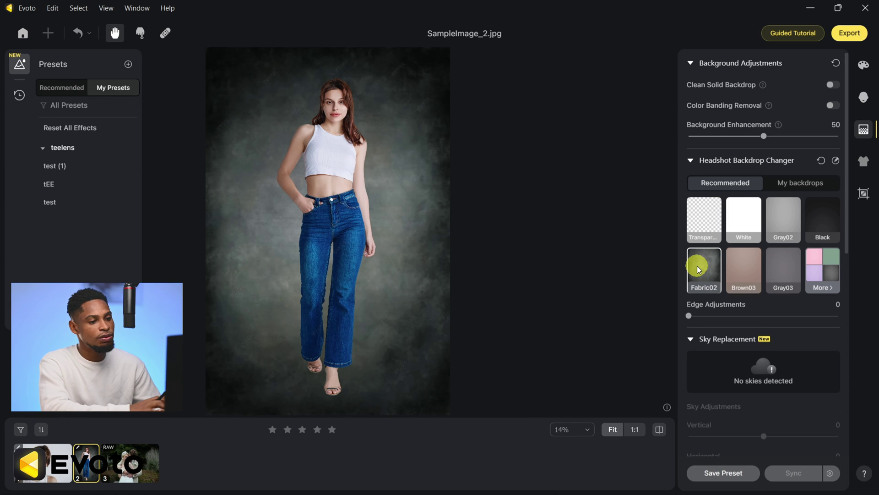
pyautogui.click(785, 224)
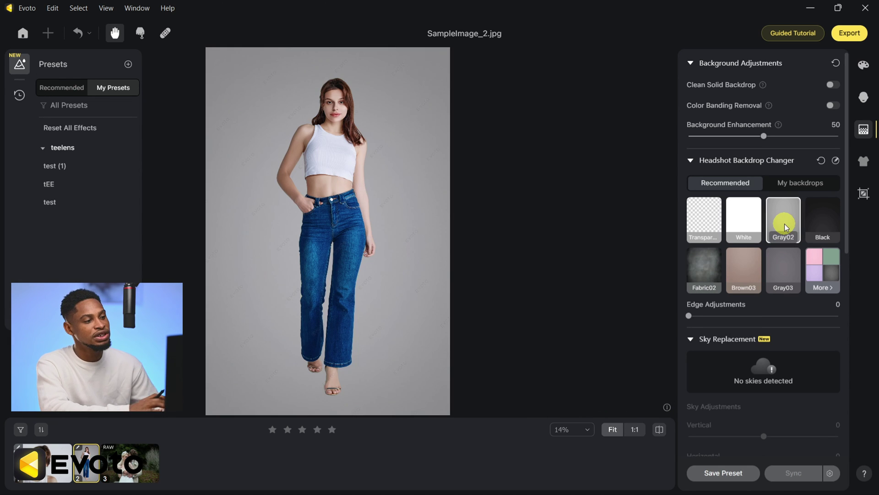
pyautogui.click(805, 185)
pyautogui.click(704, 222)
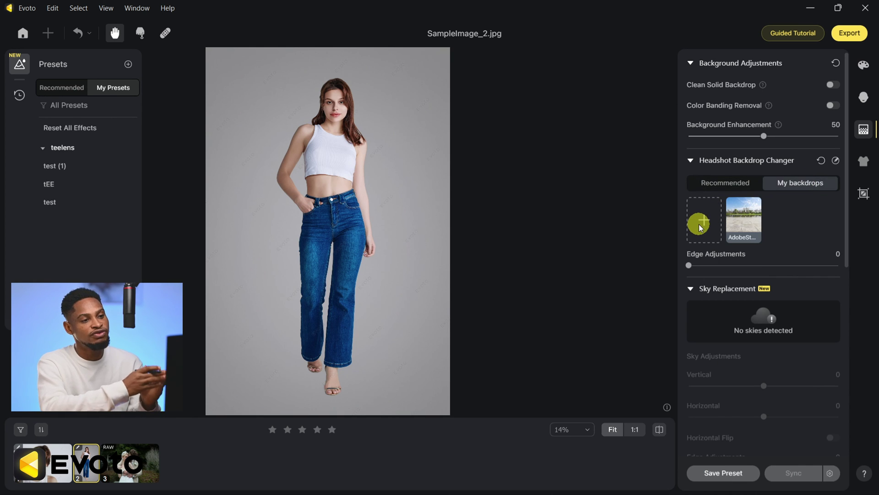
pyautogui.click(821, 161)
# Step: Enable Clean Solid Backdrop with automatic detection on SampleImage_2.jpg and inspect the cleaned backdrop up close
pyautogui.click(832, 87)
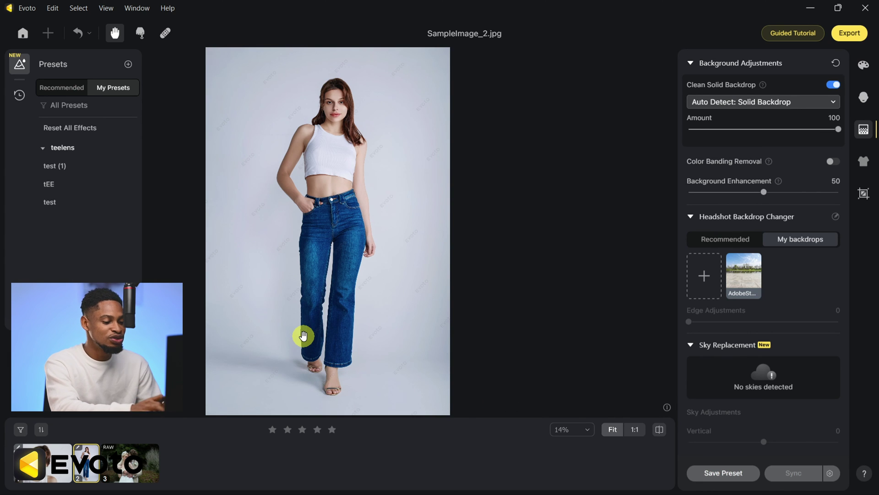
pyautogui.scroll(2, 303, 336)
pyautogui.moveTo(304, 335); pyautogui.dragTo(585, 128)
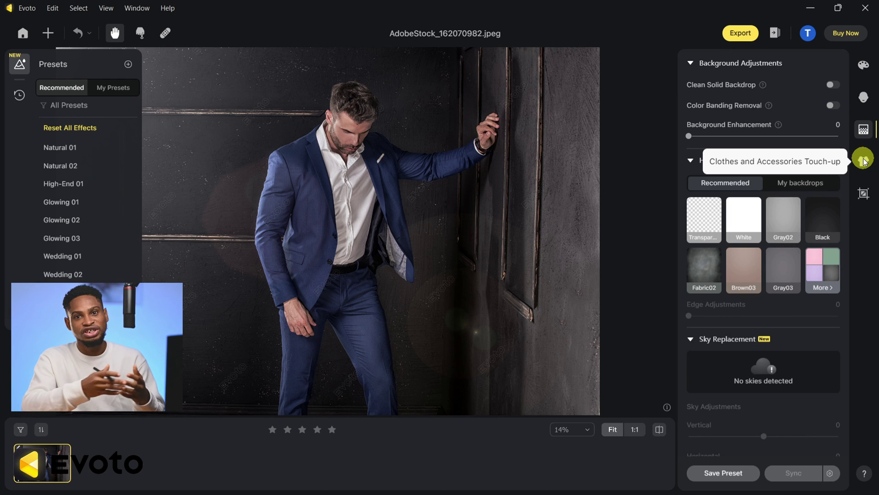
# Step: Set De-wrinkle Clothing to 100 on the man's blue suit and inspect the jacket and shirt up close
pyautogui.click(866, 163)
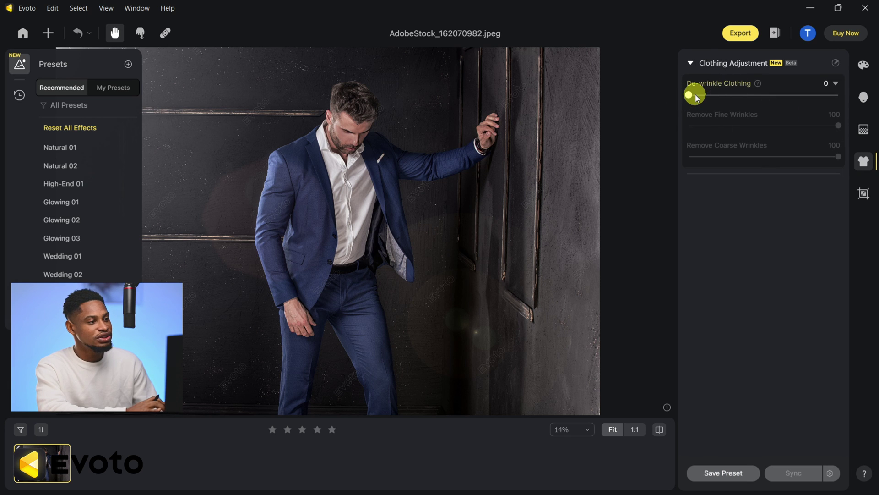
pyautogui.moveTo(691, 95); pyautogui.dragTo(856, 102)
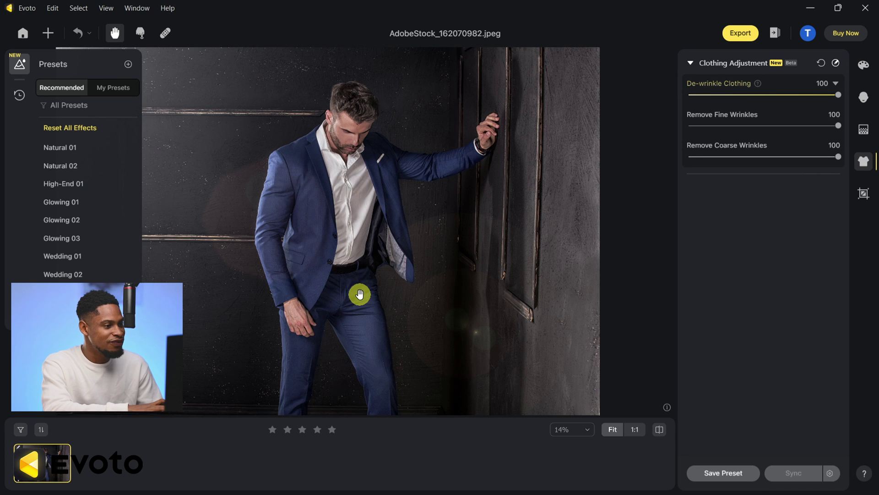
pyautogui.scroll(3, 363, 208)
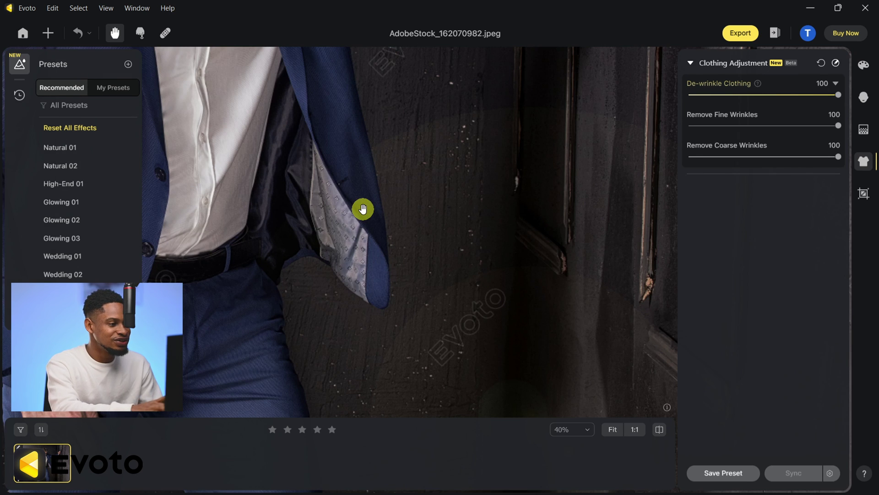
pyautogui.moveTo(311, 173); pyautogui.dragTo(541, 337)
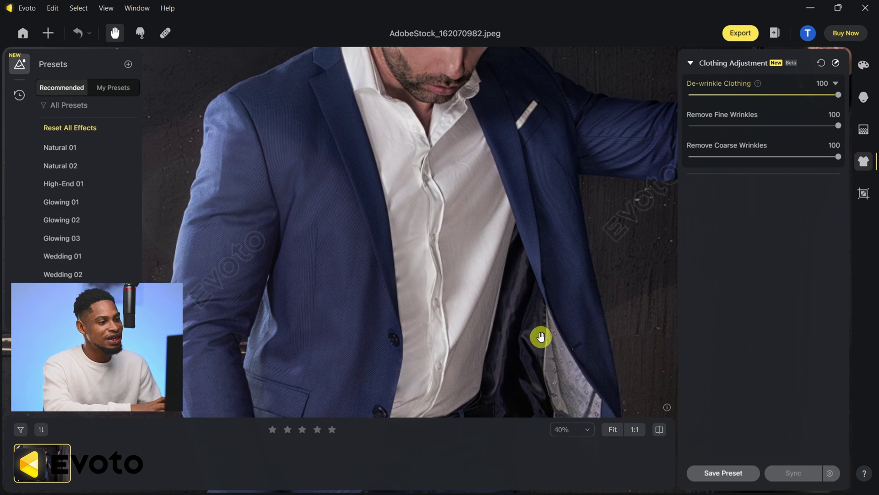